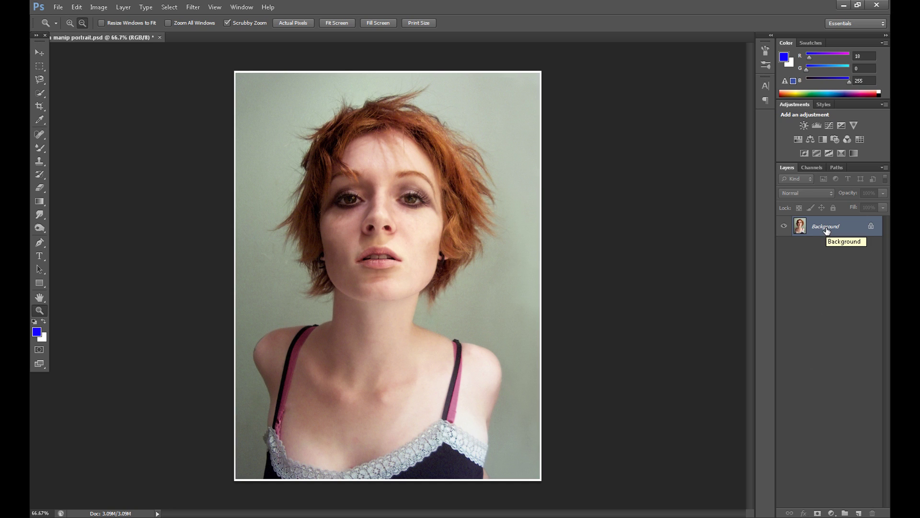
Duplicate the Background layer to create a Background copy
right_click(791, 226)
click(792, 249)
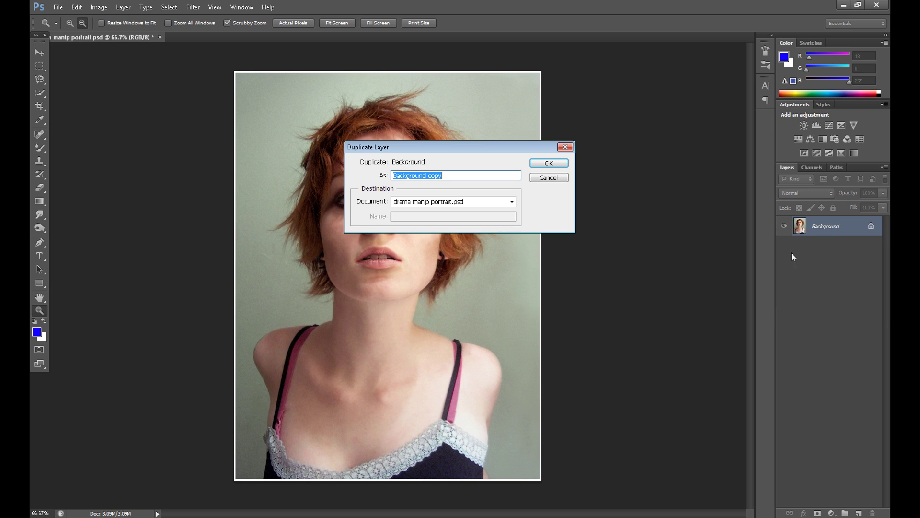
click(560, 163)
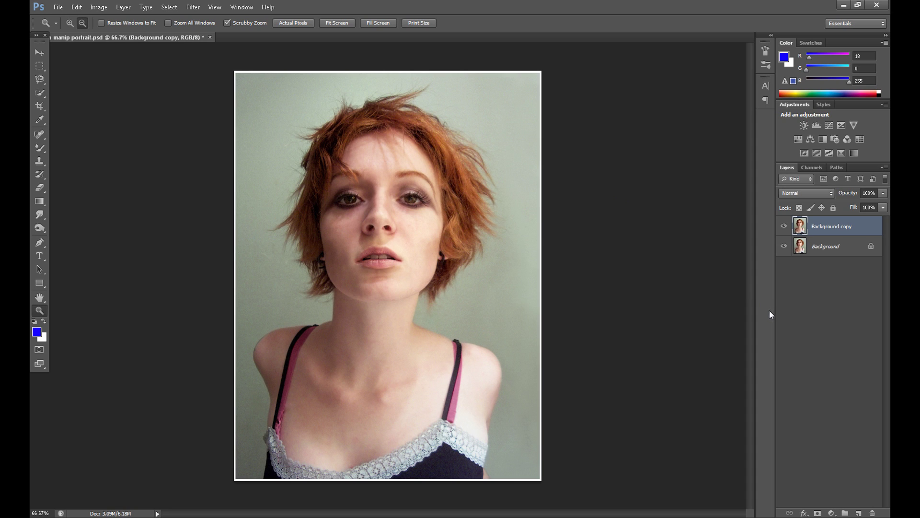
Sharpen the copy with Smart Sharpen at 120% amount and 3.0 px radius
click(196, 7)
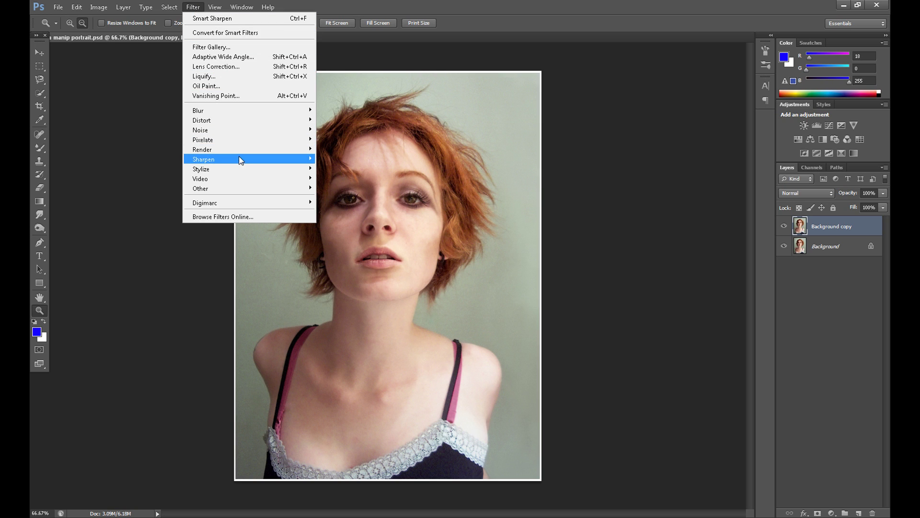
mouse_move(241, 159)
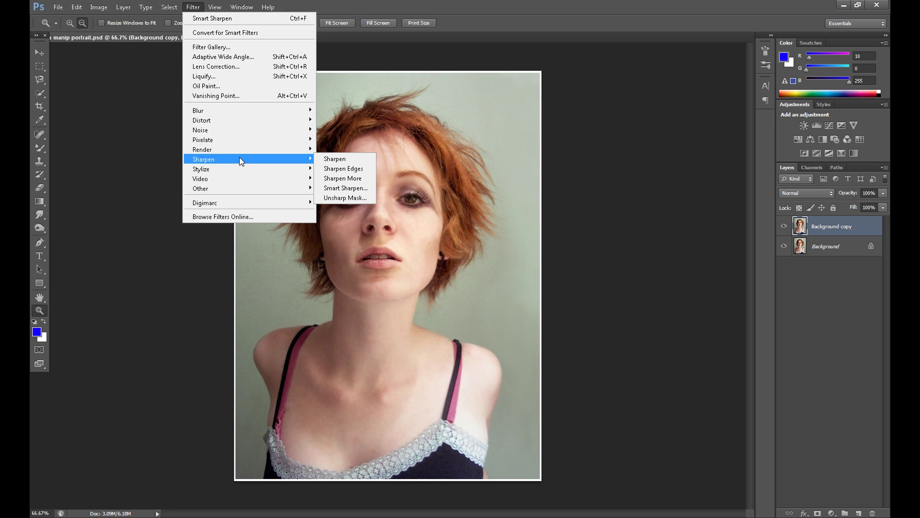
click(346, 190)
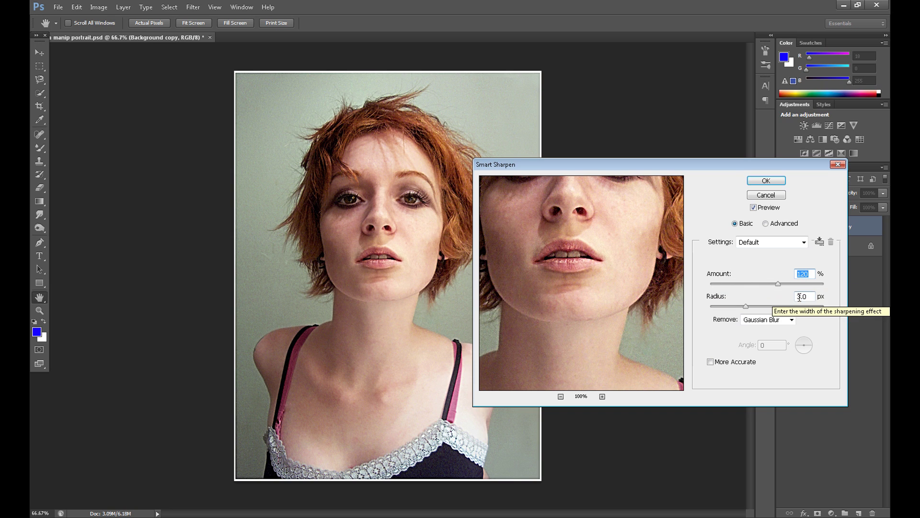
click(759, 181)
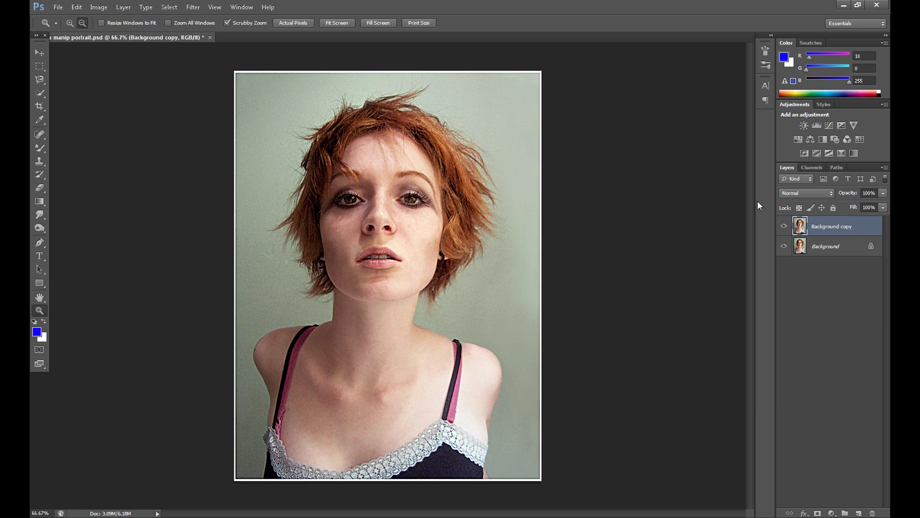
Compare the sharpened copy, then duplicate it as Background copy 2
click(784, 228)
click(785, 227)
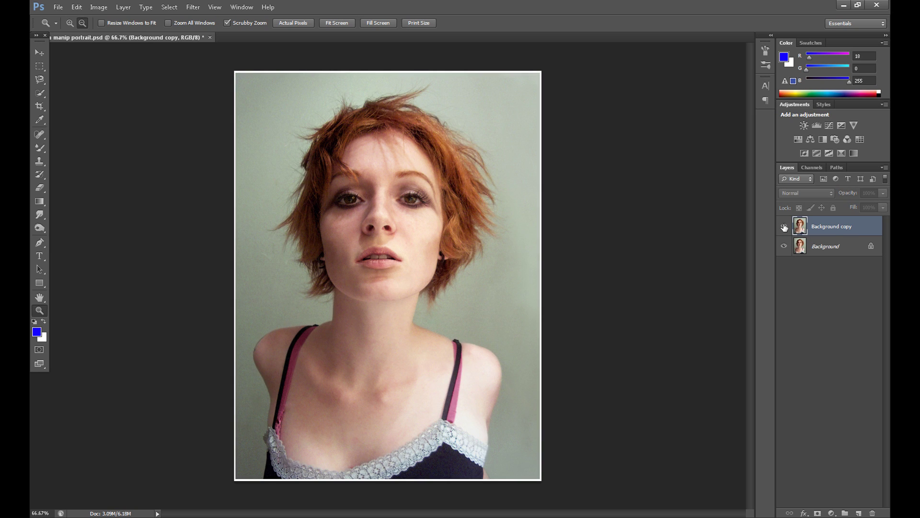
right_click(833, 228)
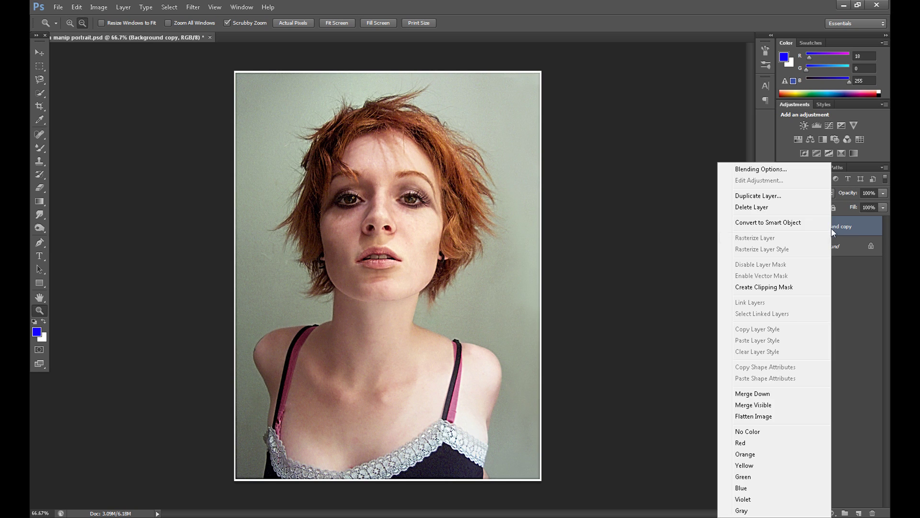
click(772, 199)
click(546, 163)
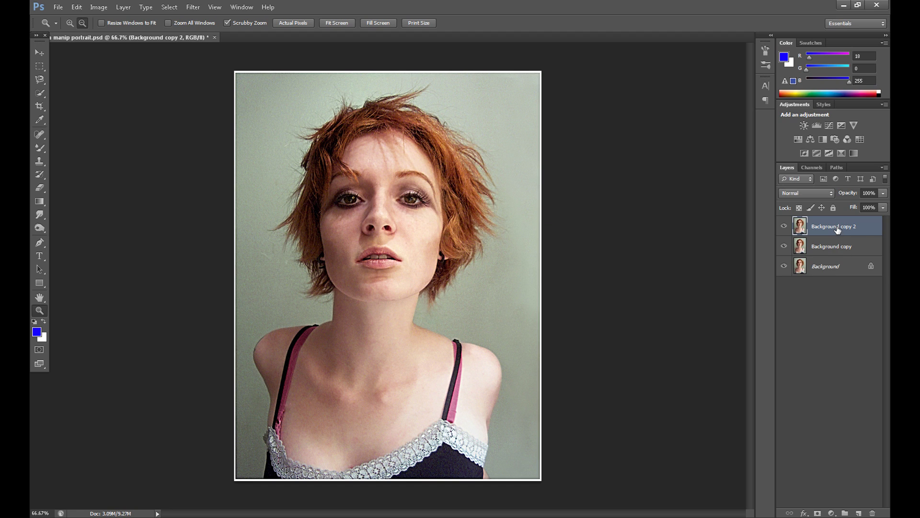
Rename the copies 'sharpen' and 'whiten', leaving the whiten layer visible
click(785, 226)
double_click(833, 247)
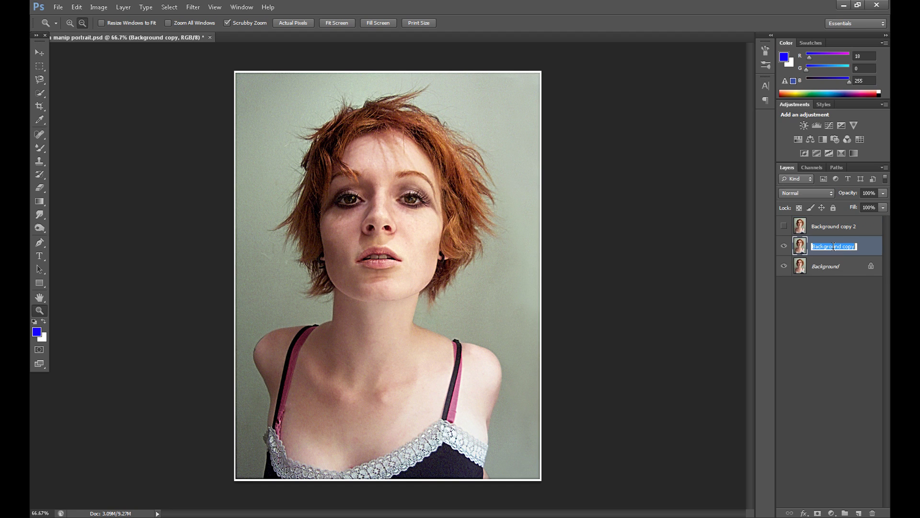
text(sharpen)
click(838, 232)
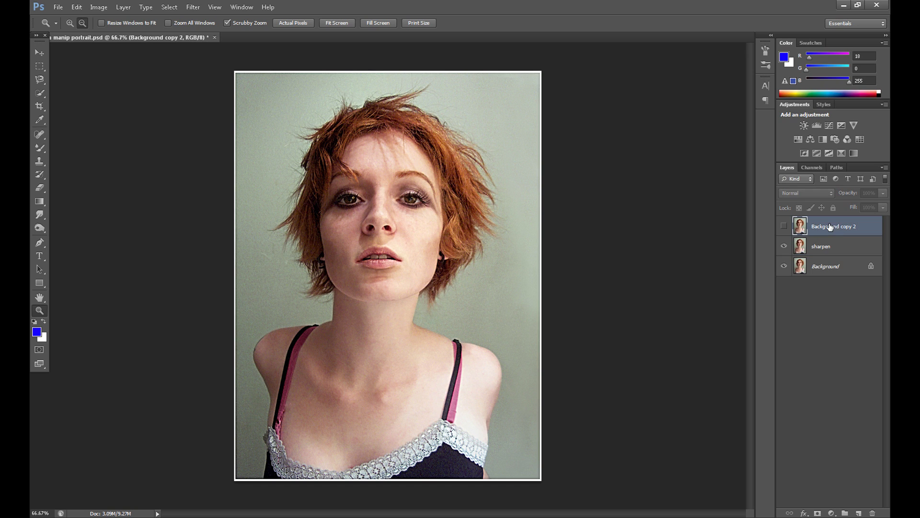
double_click(833, 226)
text(whiten)
click(835, 234)
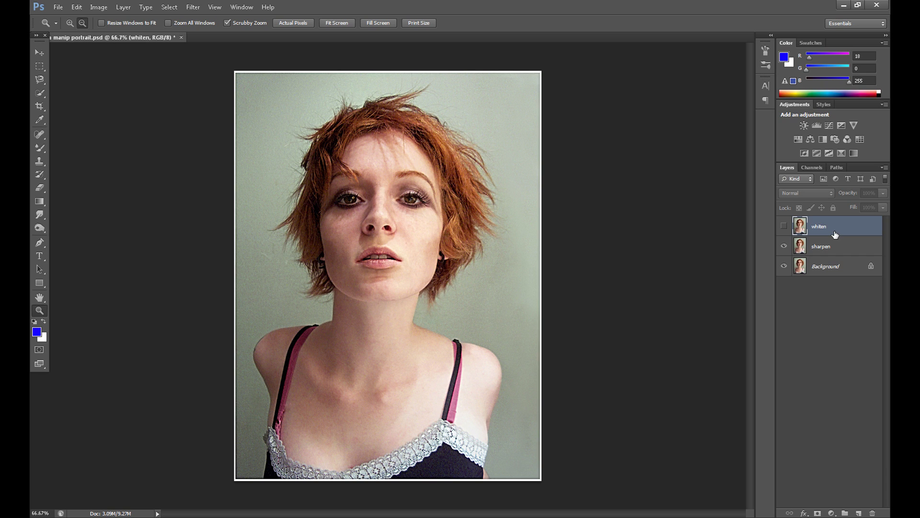
click(785, 226)
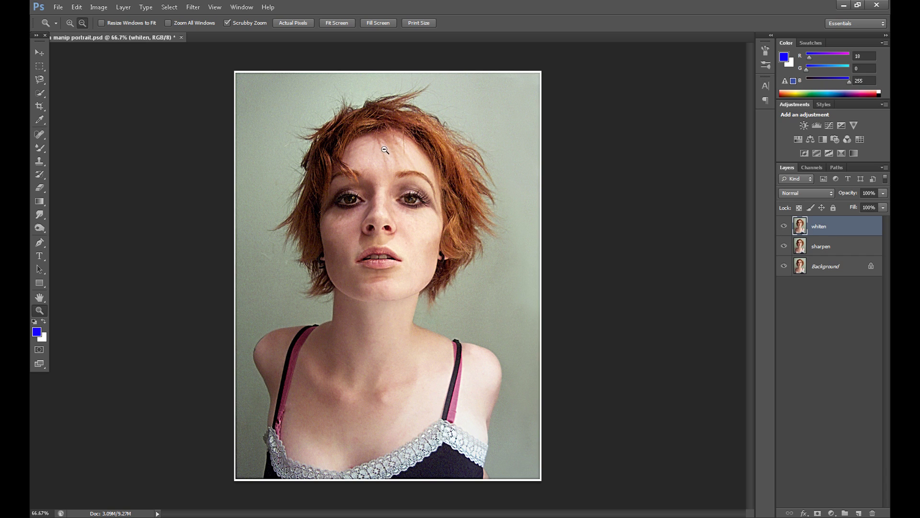
Desaturate the whiten layer to greyscale with Image > Adjustments > Desaturate
click(99, 7)
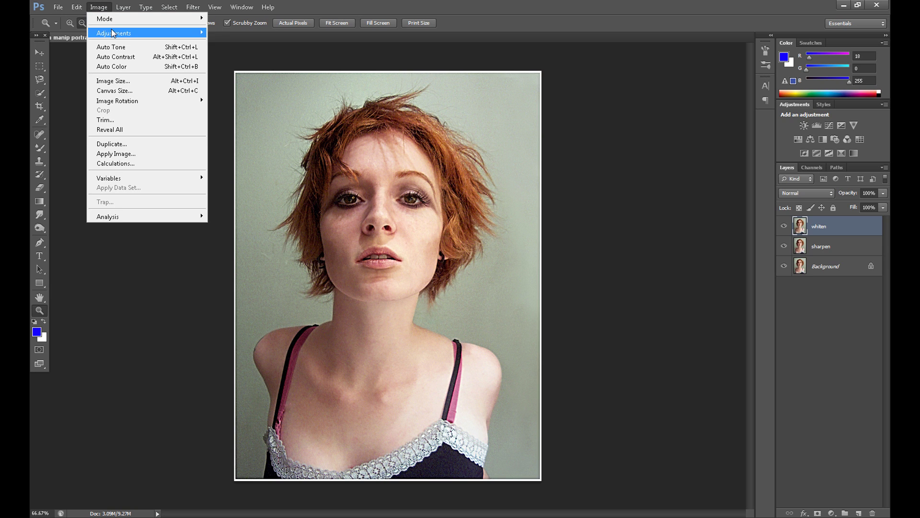
mouse_move(113, 34)
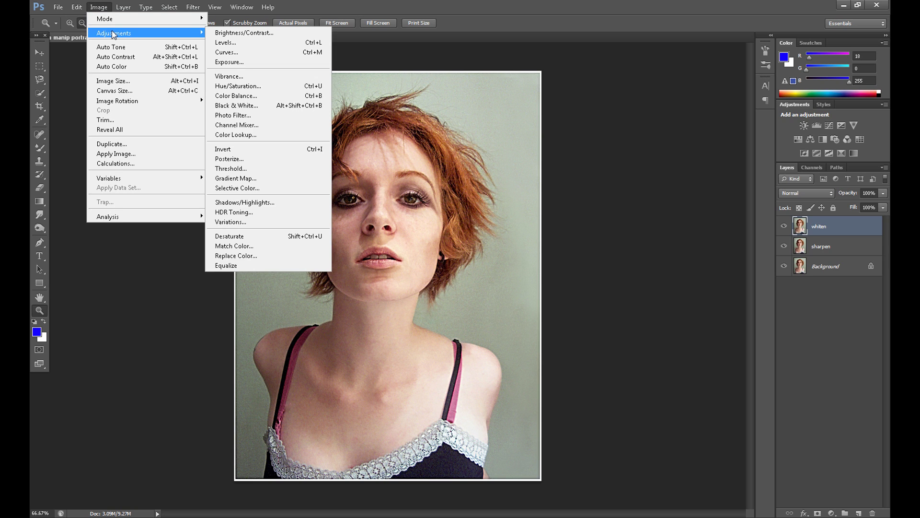
click(273, 235)
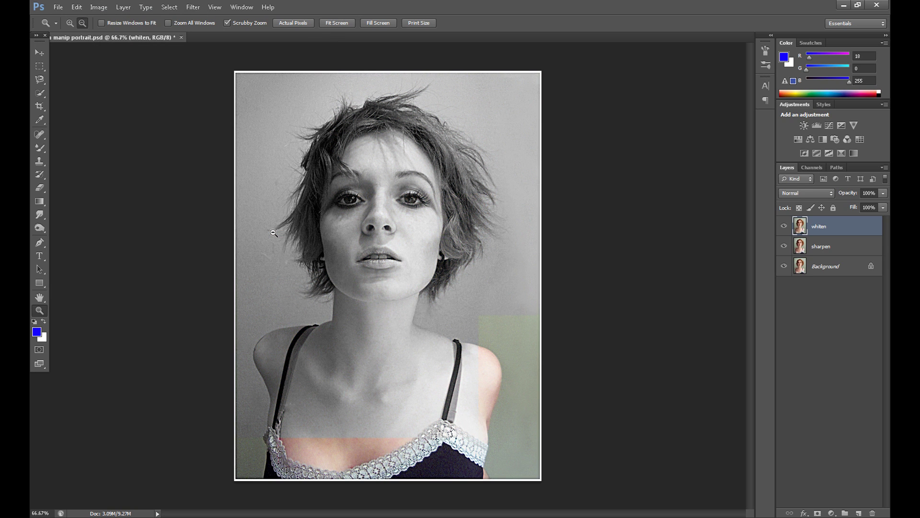
Blend the whiten layer in Screen mode at 30% opacity and compare the result
click(810, 193)
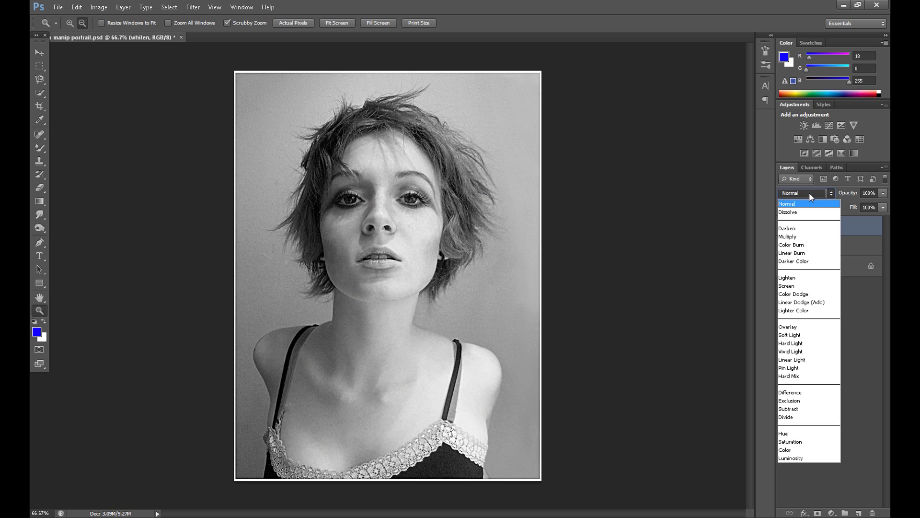
click(800, 284)
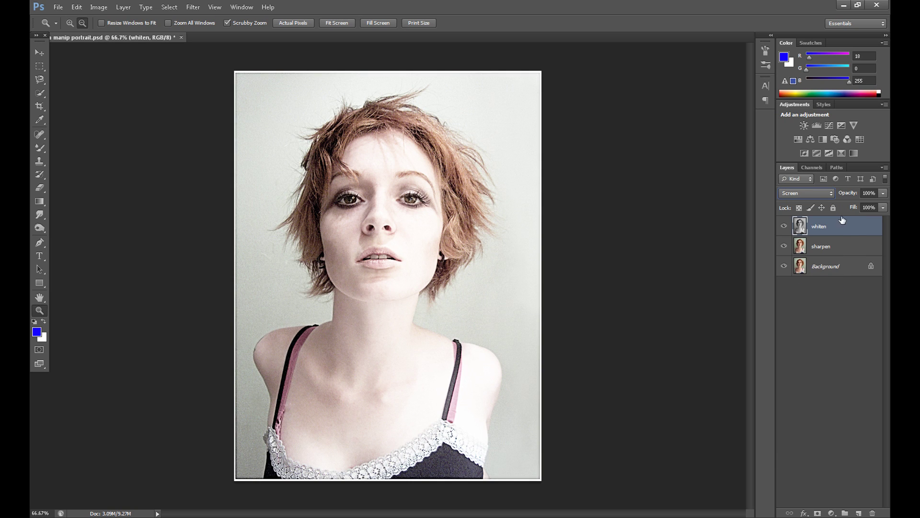
click(865, 193)
text(30)
key(Return)
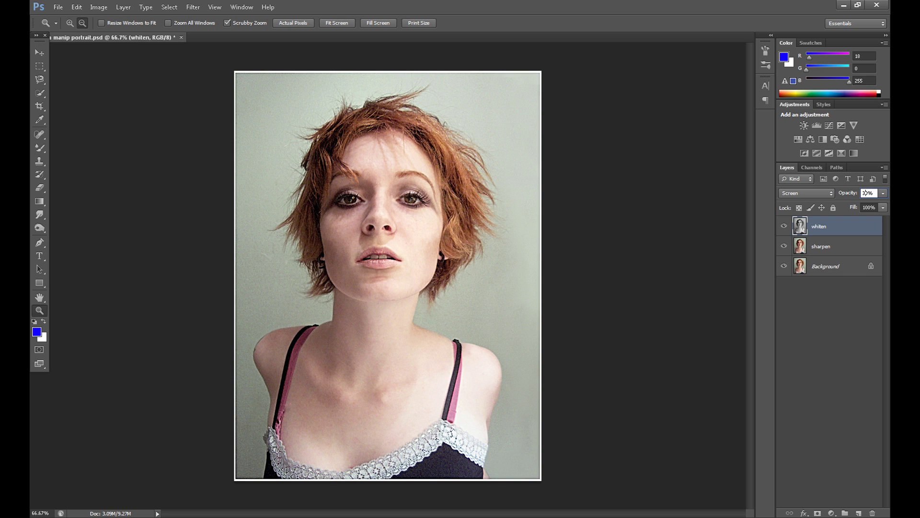
click(784, 225)
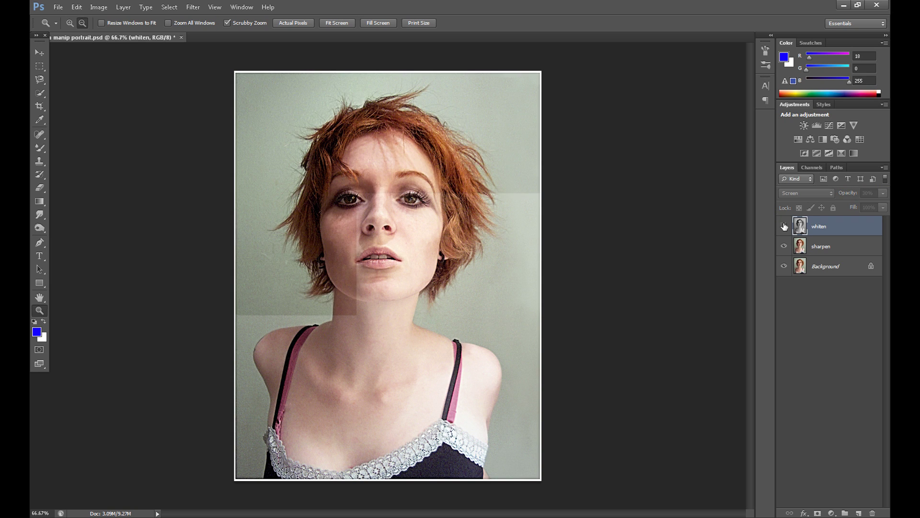
click(784, 226)
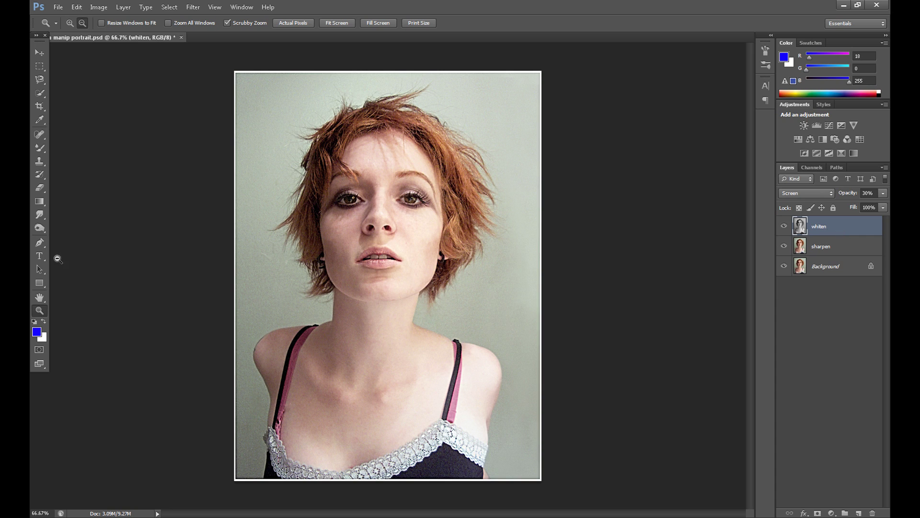
click(39, 228)
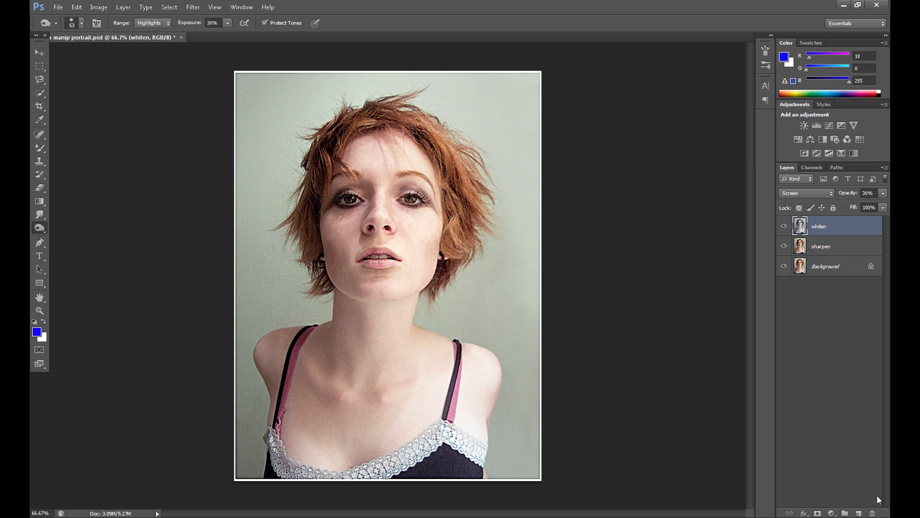
Add a new Layer 1 above whiten and fill it with 50% Gray
click(859, 513)
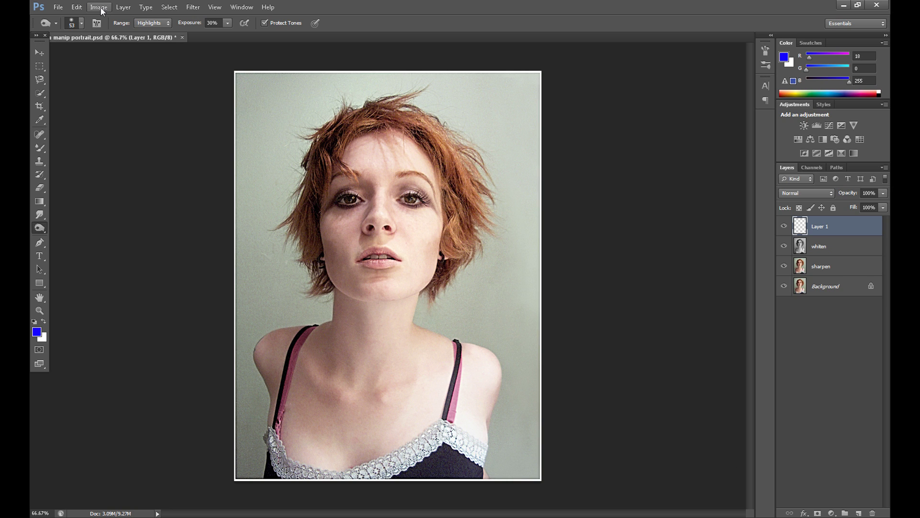
click(76, 7)
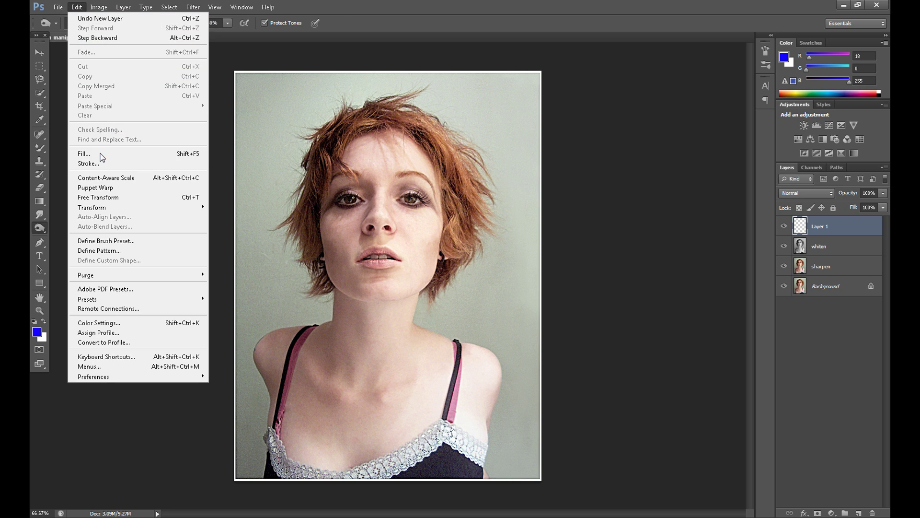
click(100, 155)
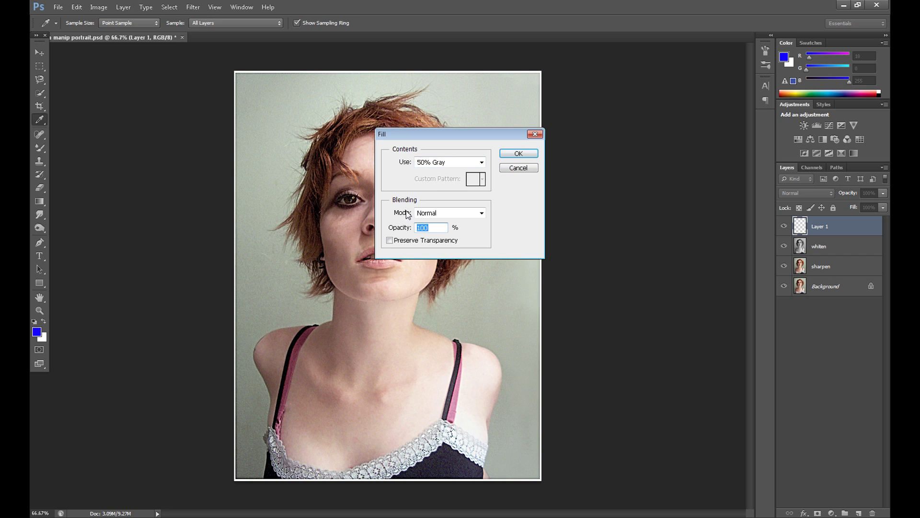
click(520, 154)
Set Layer 1's blend mode to Overlay
key(o)
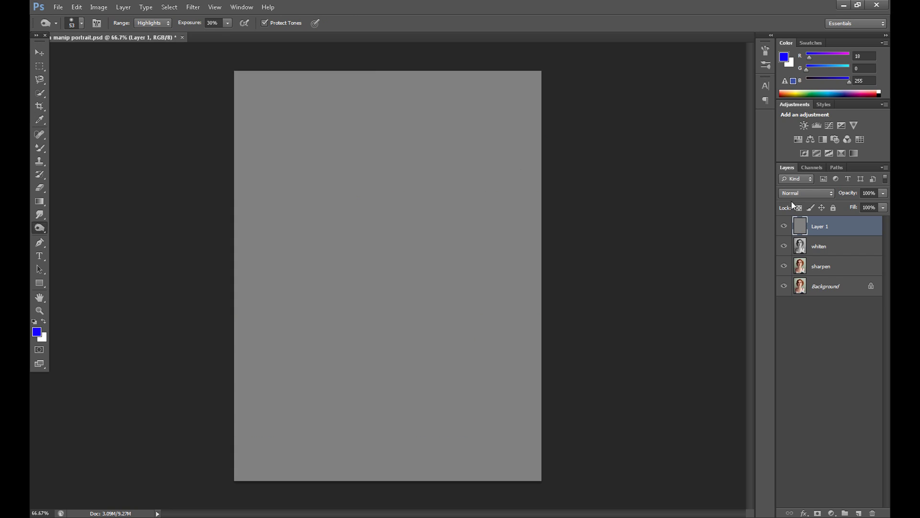
click(797, 194)
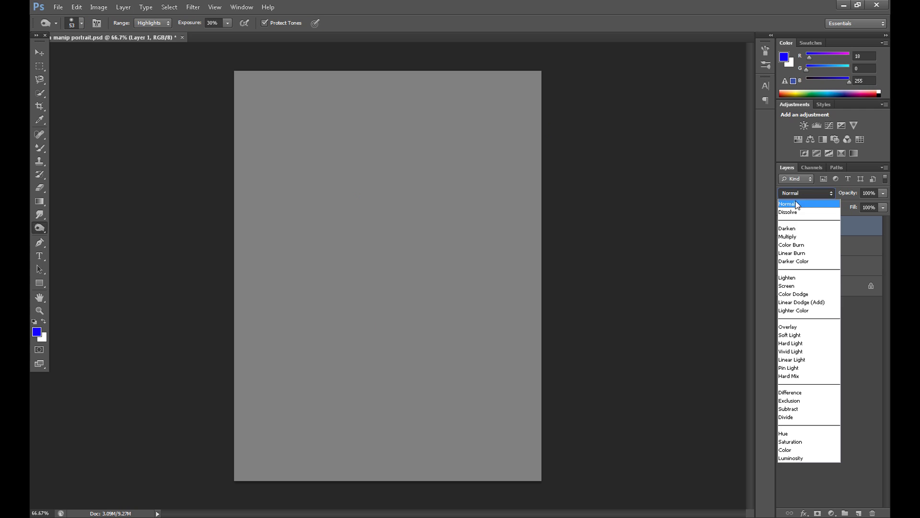
click(794, 325)
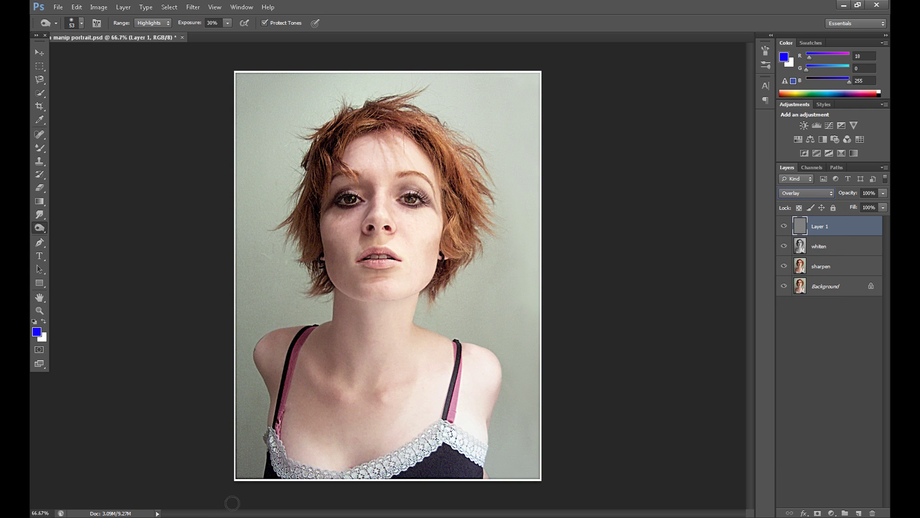
Zoom in to 200% on the face after a first dab on the left iris
click(40, 311)
click(41, 228)
key(ctrl+1)
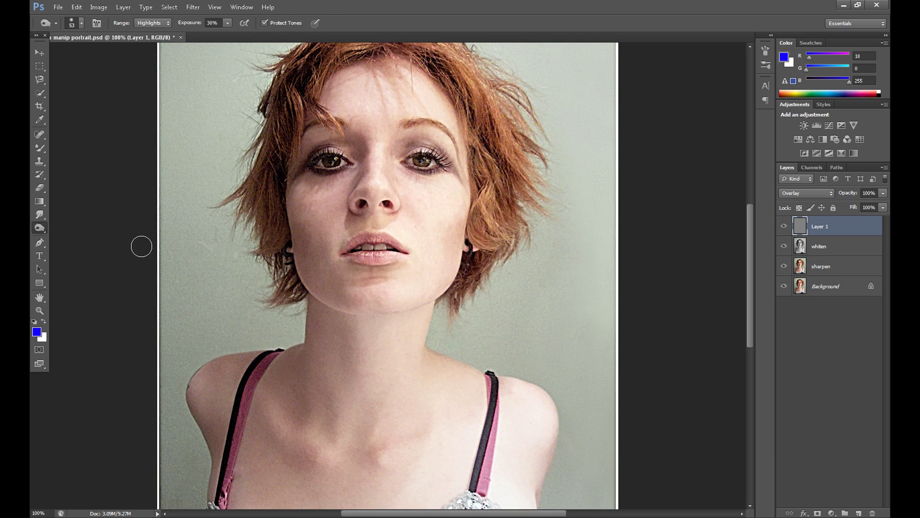
drag(753, 269, 754, 238)
click(331, 255)
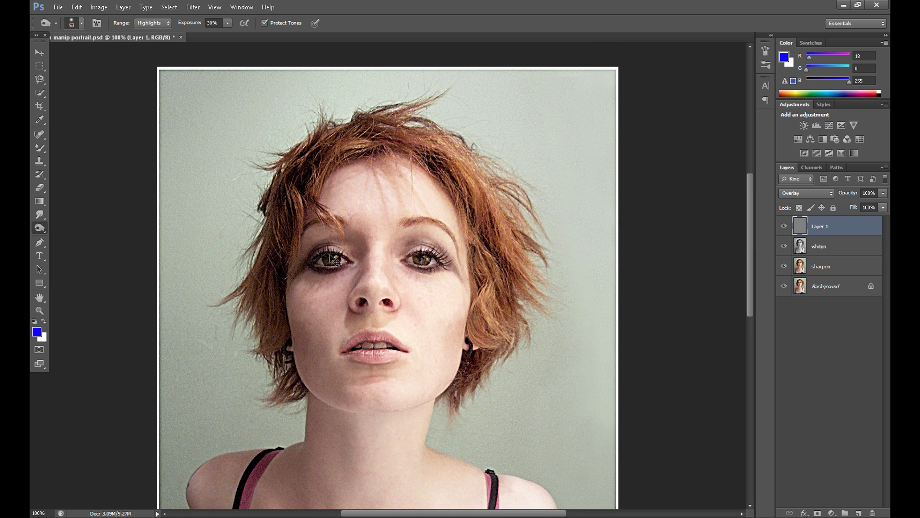
key(ctrl+plus)
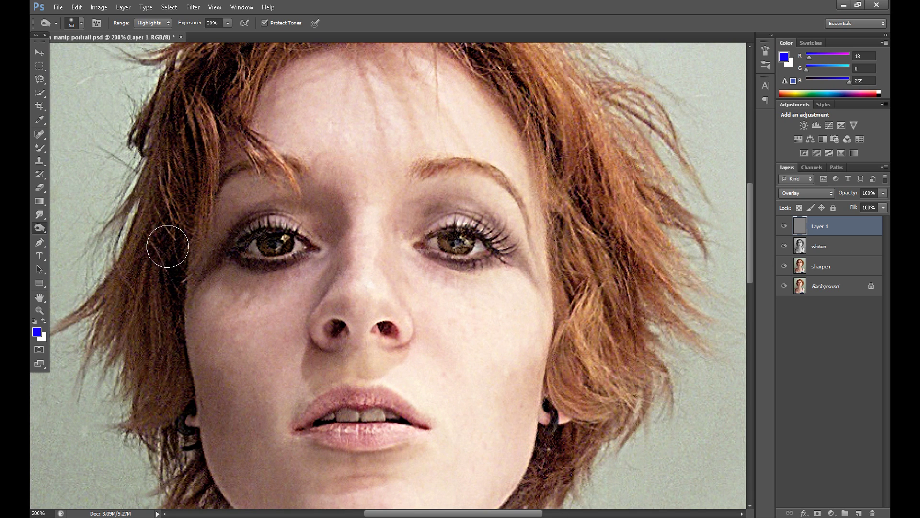
Set the Dodge tool to Highlights range with a 31 px brush
right_click(47, 228)
click(79, 233)
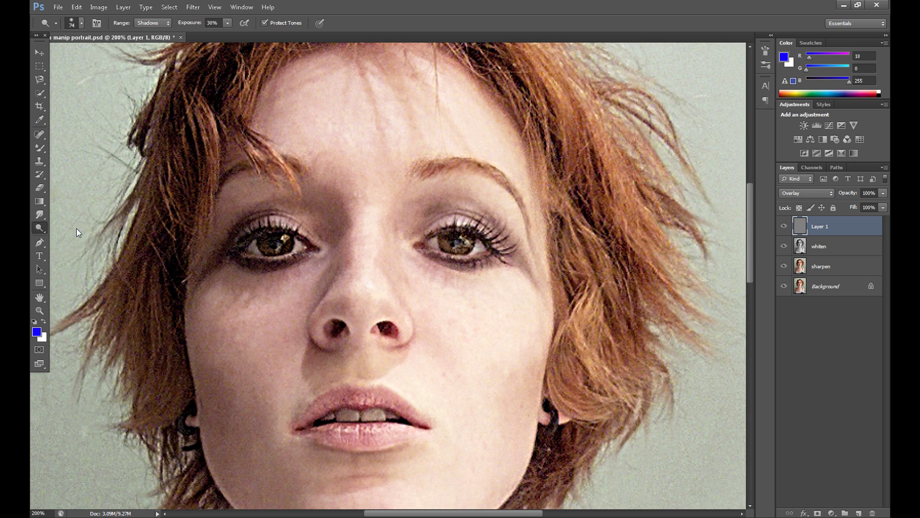
click(82, 22)
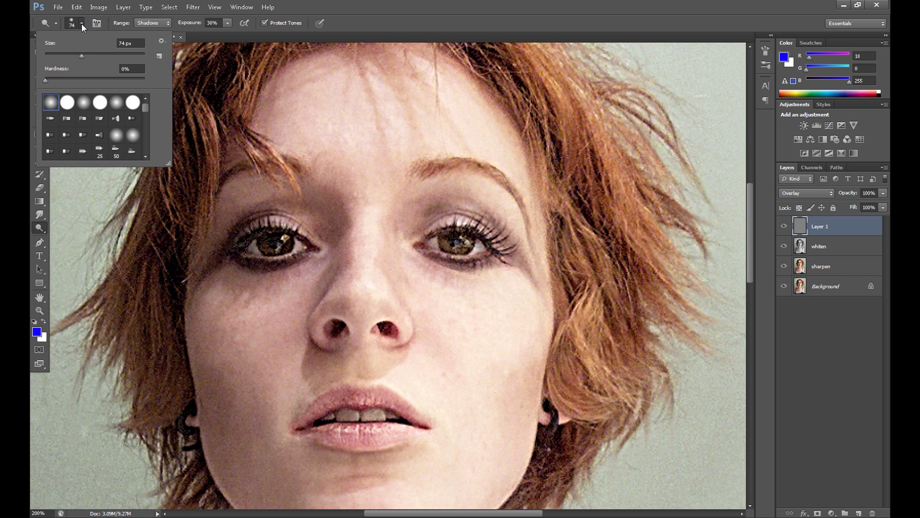
drag(88, 56, 67, 56)
click(298, 4)
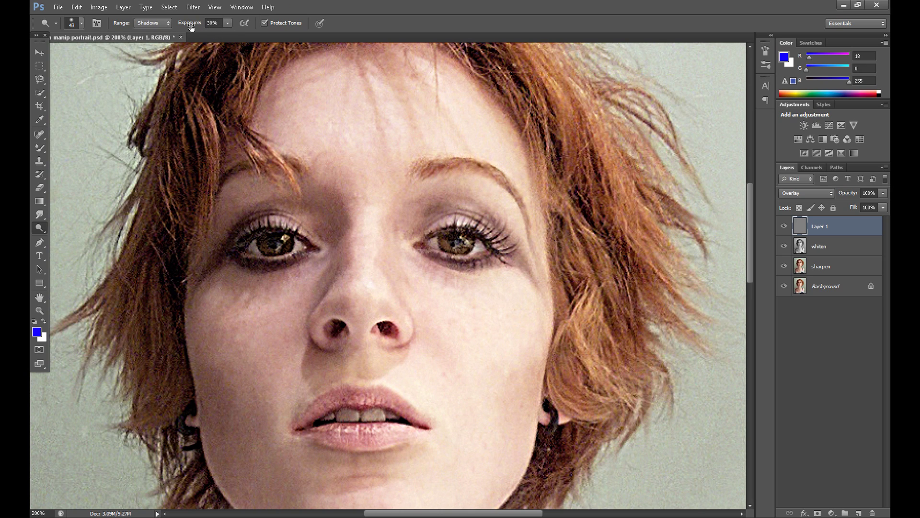
click(162, 25)
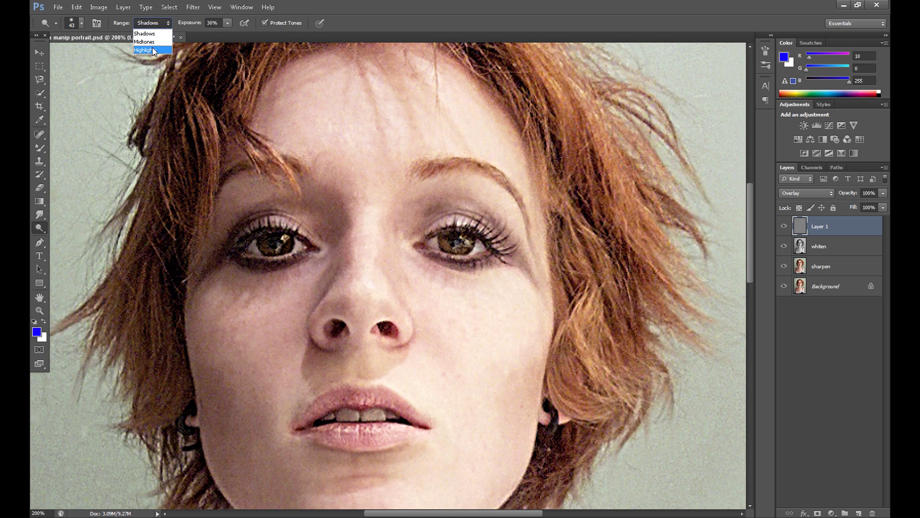
click(154, 50)
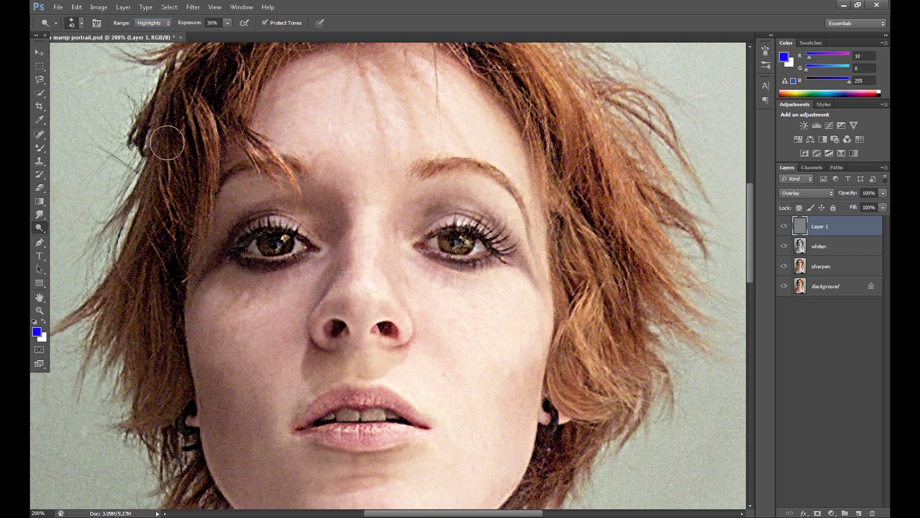
click(81, 25)
drag(66, 56, 60, 55)
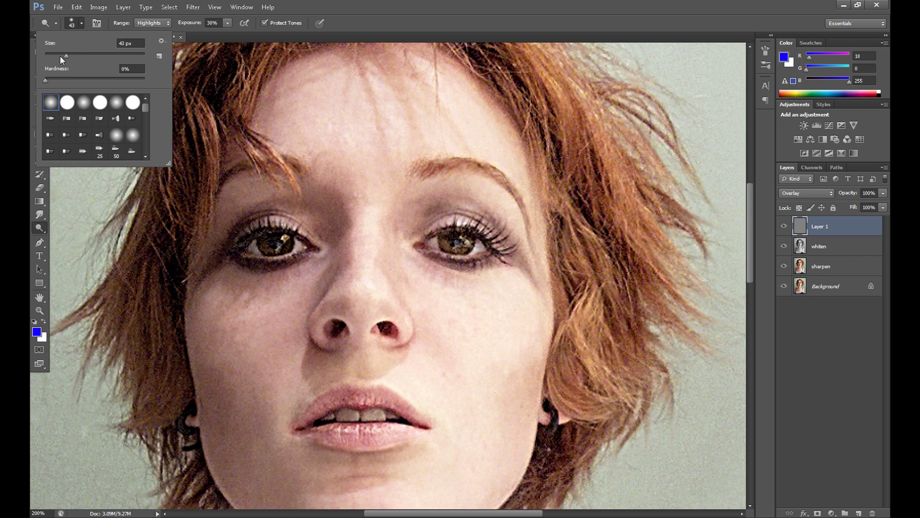
click(271, 246)
Dodge both irises and their glints to brighten the eyes
mouse_move(271, 245)
mouse_down()
mouse_move(291, 246)
mouse_move(256, 247)
mouse_move(261, 240)
mouse_move(286, 242)
mouse_move(254, 254)
mouse_up()
click(289, 242)
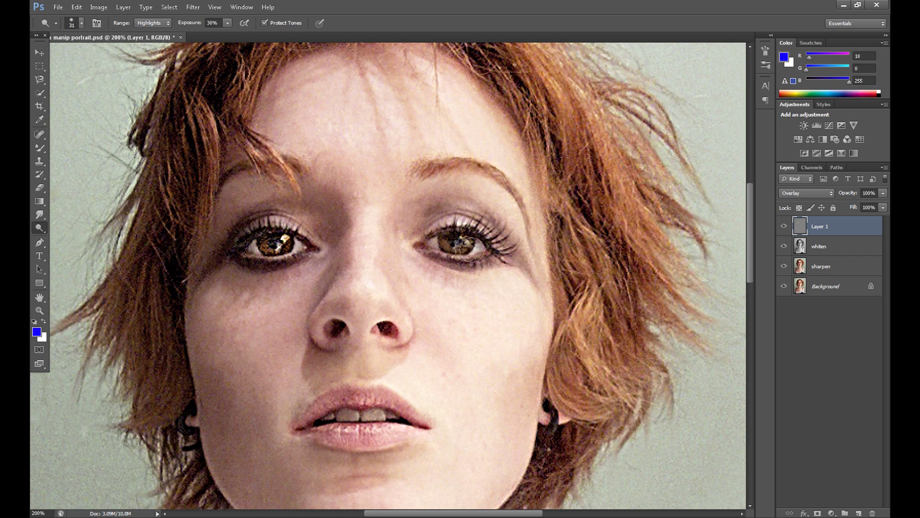
mouse_move(441, 244)
mouse_down()
mouse_move(470, 246)
mouse_move(444, 242)
mouse_move(492, 255)
mouse_move(452, 249)
mouse_up()
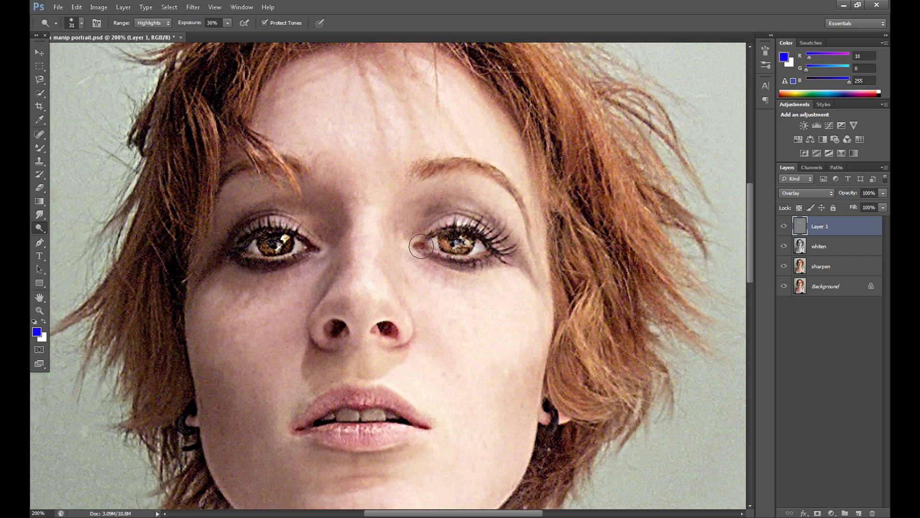
drag(457, 237, 466, 241)
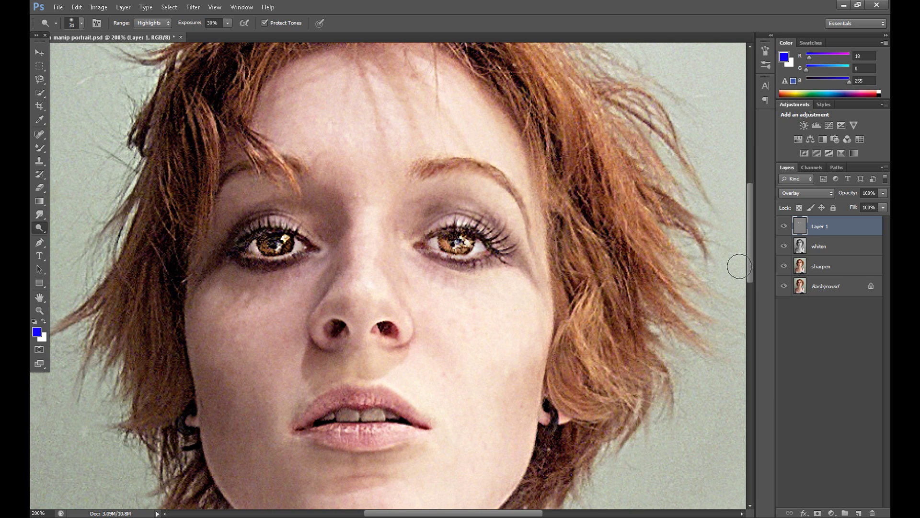
Brighten the skin under the right eye and the upper lashes of both eyes
drag(750, 268, 751, 258)
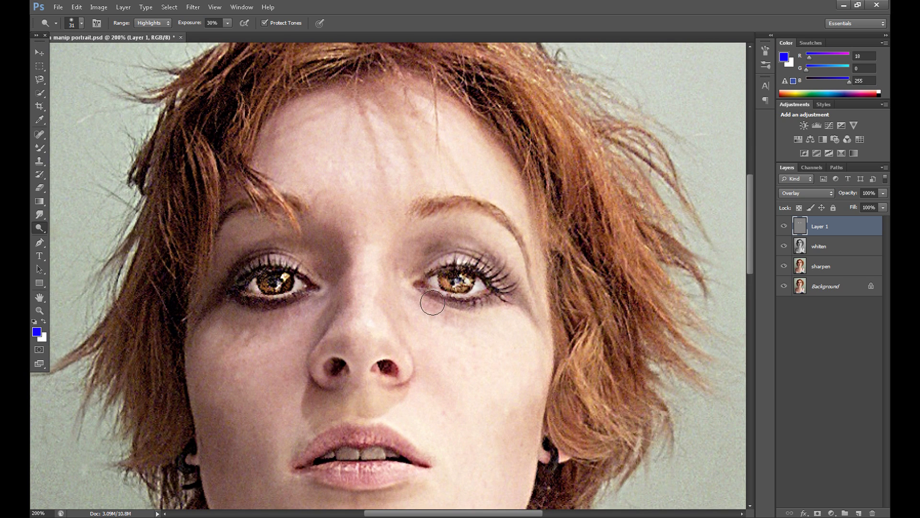
drag(433, 299, 456, 304)
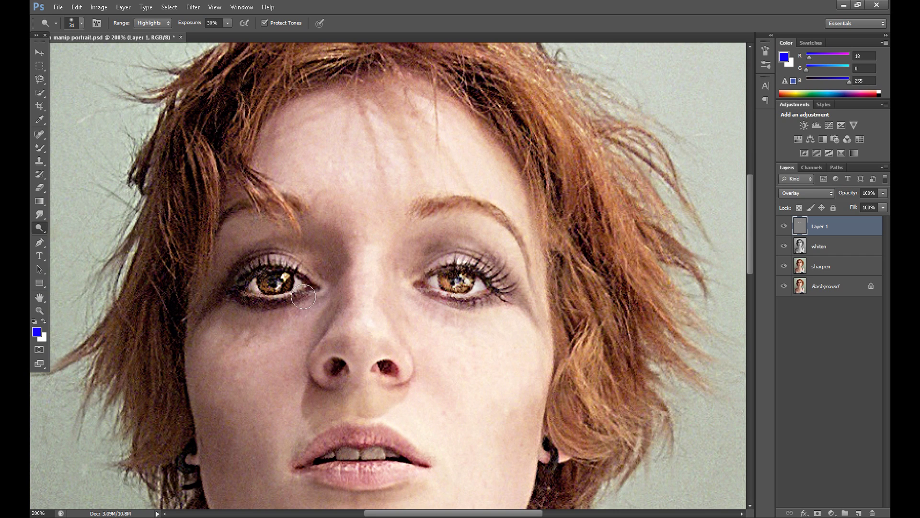
drag(304, 269, 281, 256)
drag(432, 259, 488, 240)
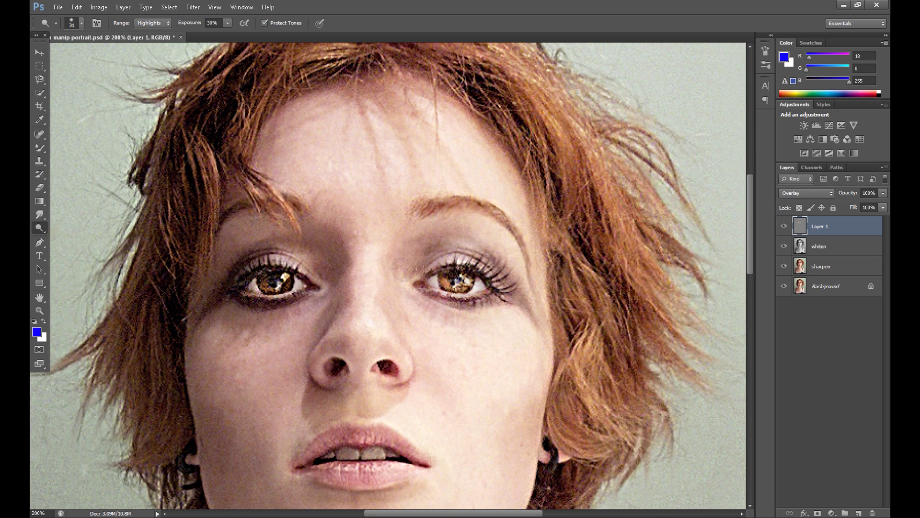
click(78, 7)
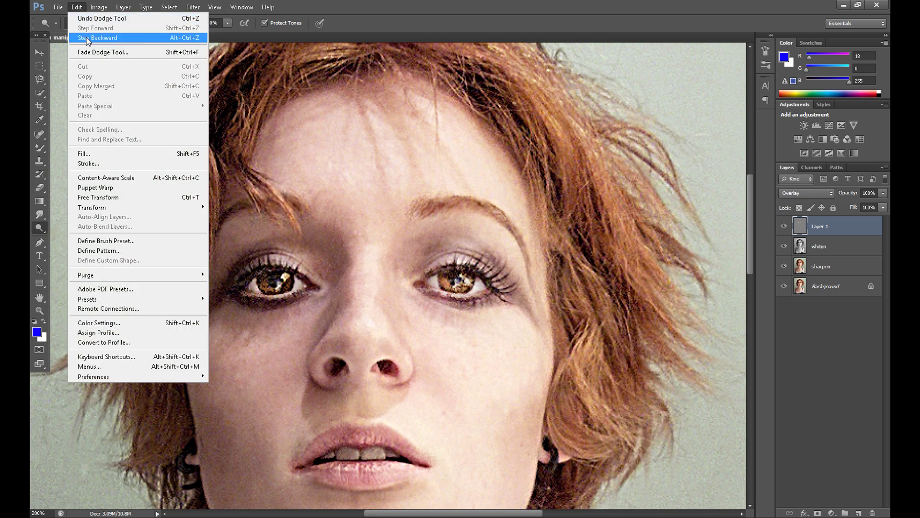
Undo the last lash stroke and reselect the Dodge tool
click(86, 38)
right_click(40, 229)
click(64, 236)
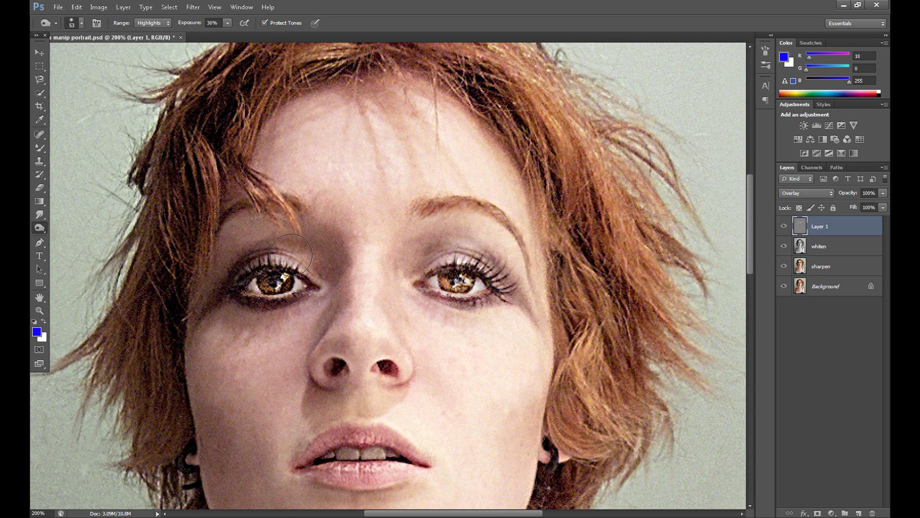
right_click(39, 228)
click(70, 246)
Set the dodge brush to 81 px and the range to Midtones
click(81, 23)
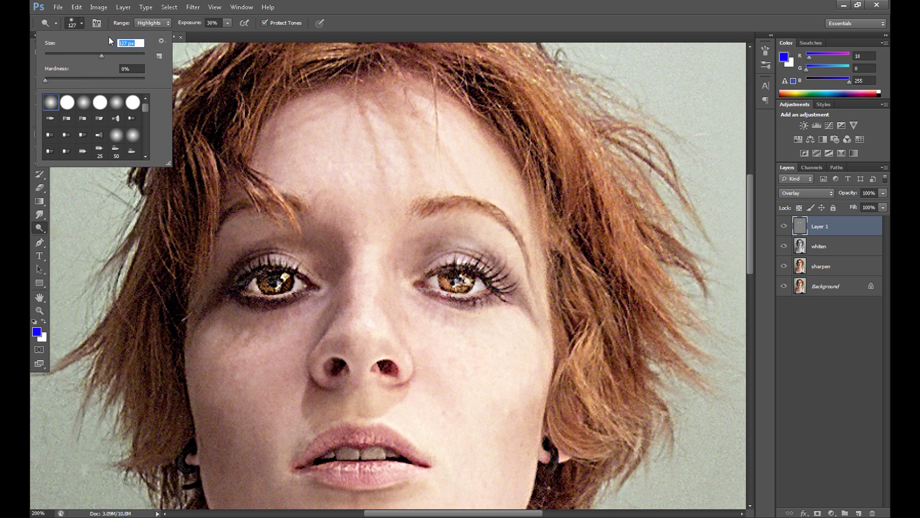
click(82, 24)
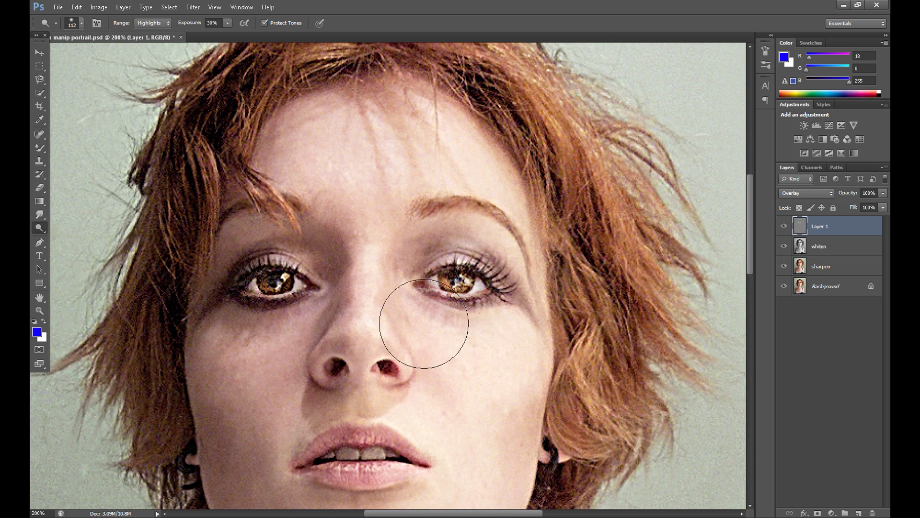
click(82, 23)
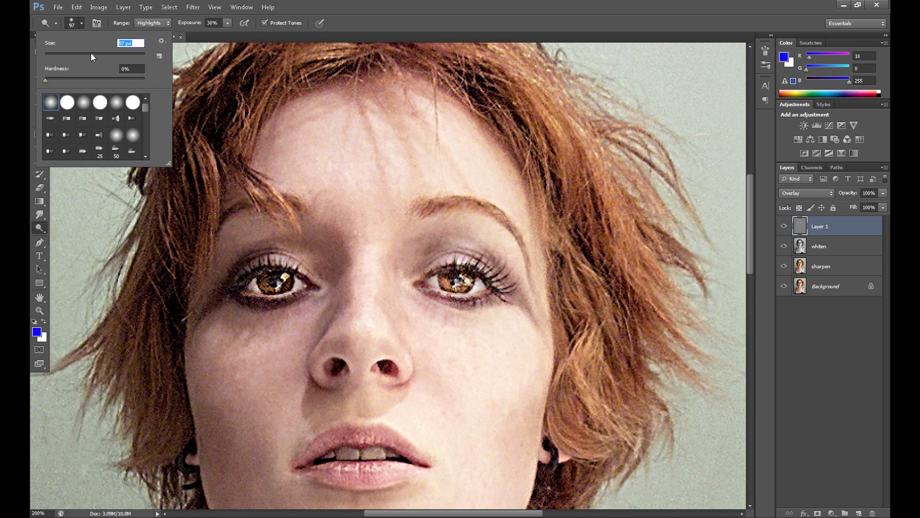
click(82, 24)
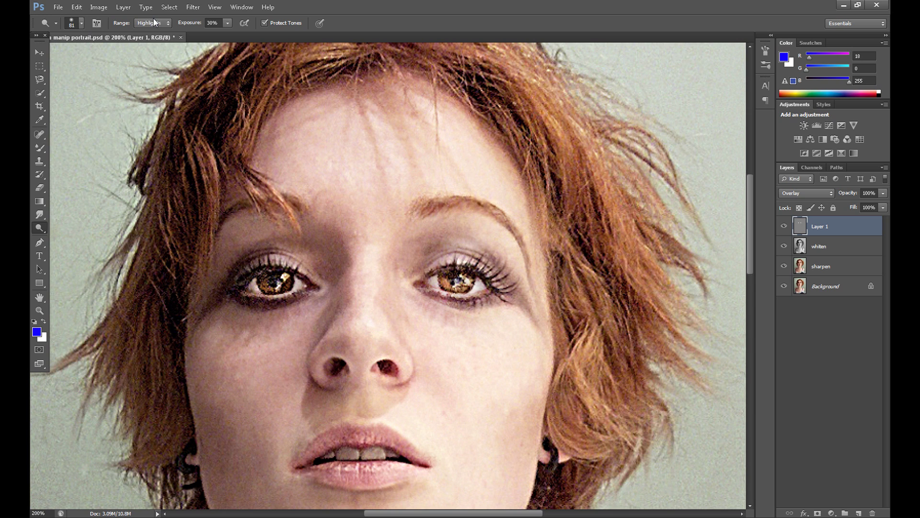
click(152, 23)
click(145, 42)
scroll(751, 247, down, 3)
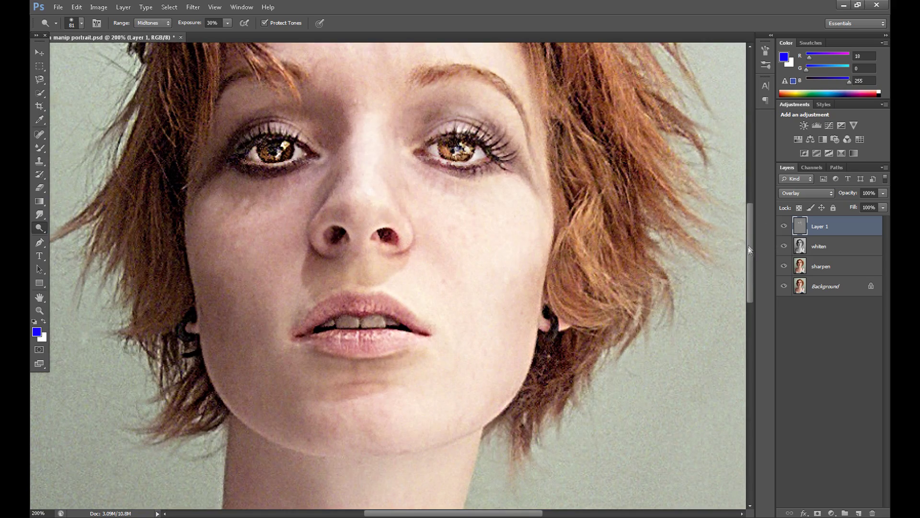
scroll(362, 234, up, 3)
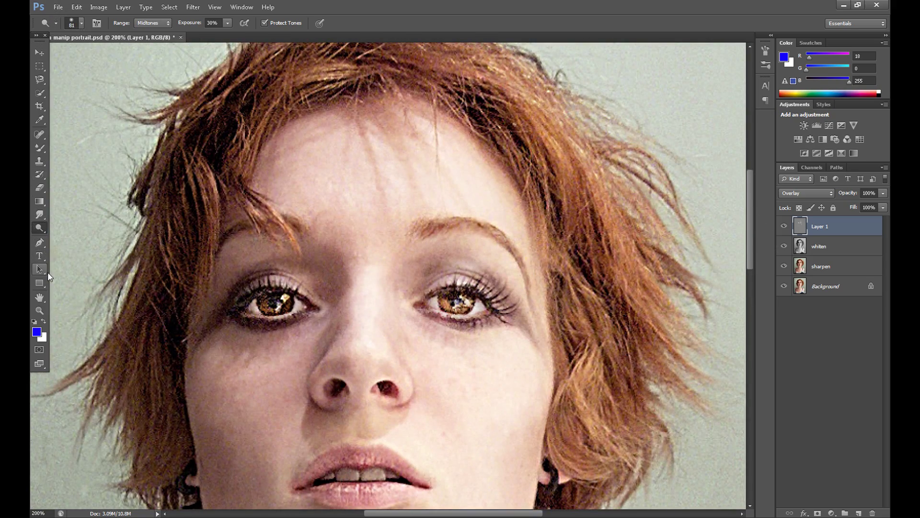
Zoom out to the whole portrait and shrink the dodge brush to 32 px
key(ctrl+minus)
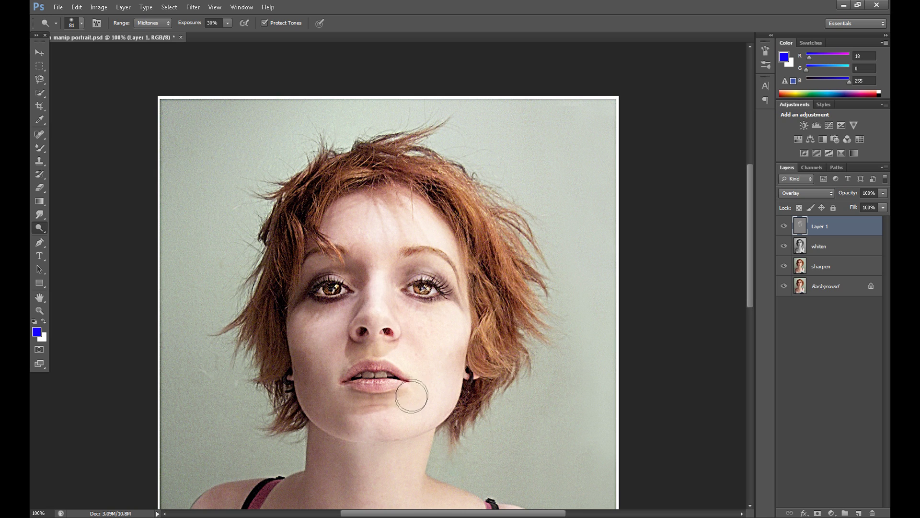
click(82, 23)
drag(83, 56, 60, 57)
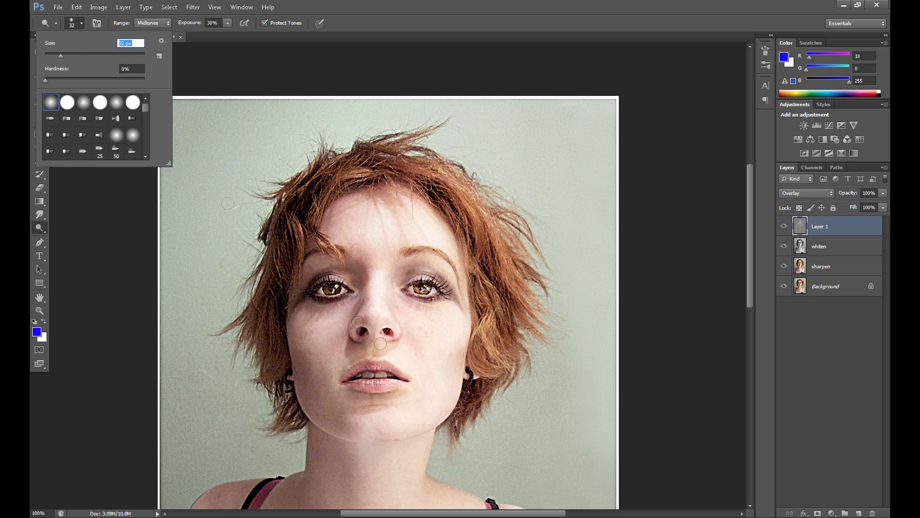
click(380, 386)
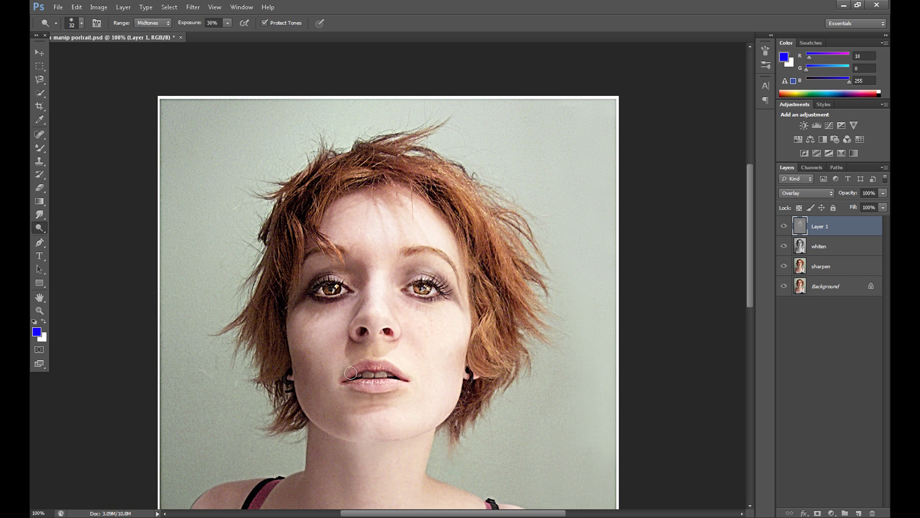
Enlarge the brush and dodge the lower chest, collarbones and neck midtones
drag(751, 261, 750, 291)
click(72, 24)
drag(60, 56, 106, 56)
drag(401, 379, 388, 434)
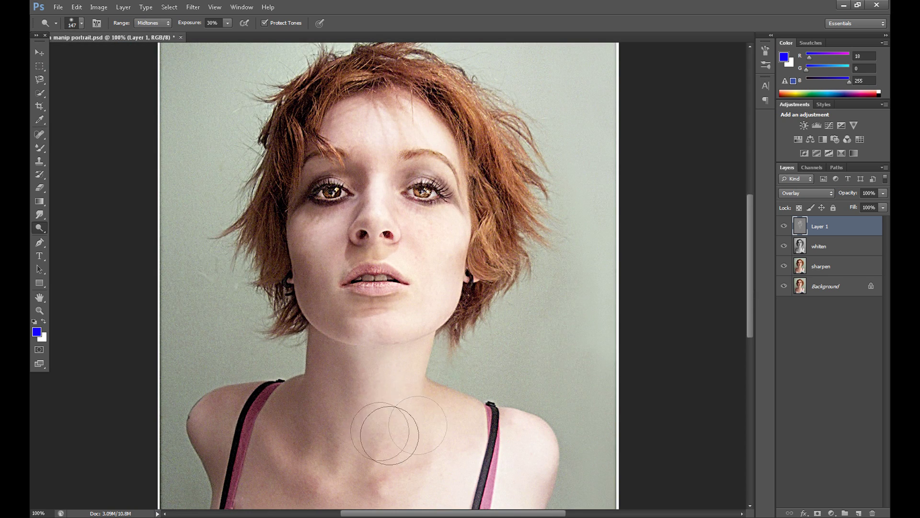
drag(751, 297, 757, 336)
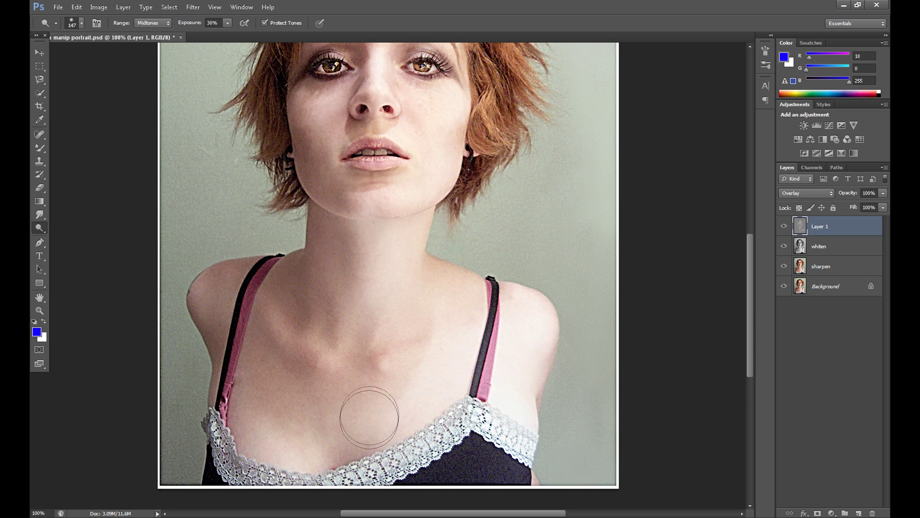
mouse_move(370, 417)
mouse_down()
mouse_move(273, 433)
mouse_move(240, 397)
mouse_move(290, 394)
mouse_move(301, 353)
mouse_up()
mouse_move(431, 341)
mouse_down()
mouse_move(394, 309)
mouse_move(364, 300)
mouse_move(351, 317)
mouse_move(352, 386)
mouse_move(269, 300)
mouse_move(210, 290)
mouse_move(222, 360)
mouse_move(238, 296)
mouse_move(290, 282)
mouse_move(246, 306)
mouse_move(345, 238)
mouse_move(343, 326)
mouse_move(474, 289)
mouse_up()
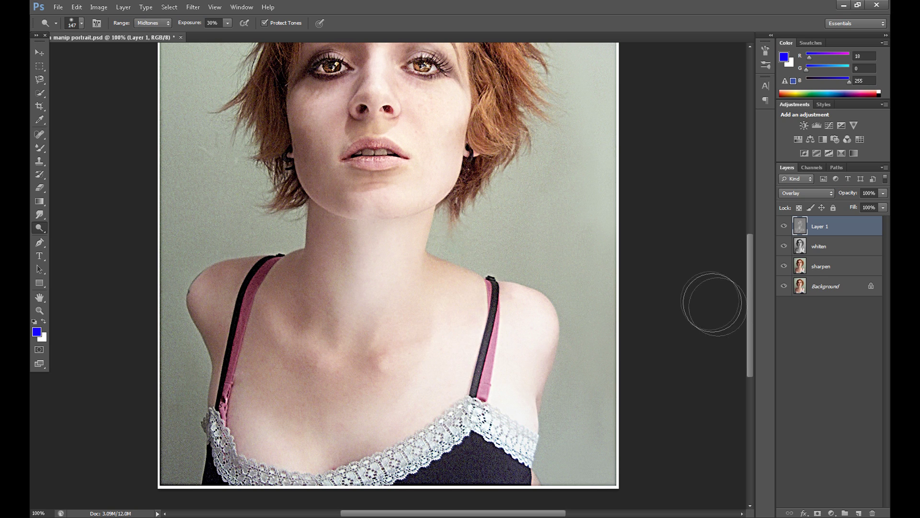
drag(750, 333, 750, 295)
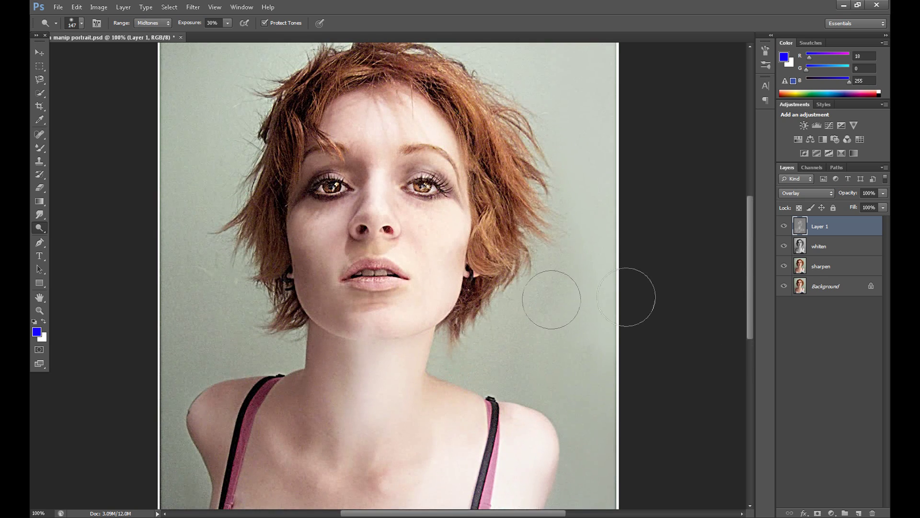
Resize the brush to 64 px and brighten the skin under the left eye
click(81, 24)
click(91, 54)
click(347, 250)
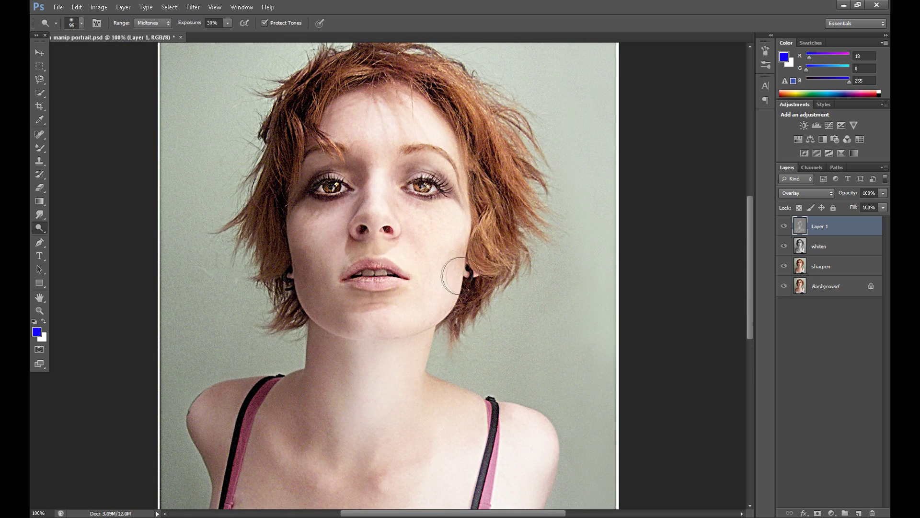
click(81, 23)
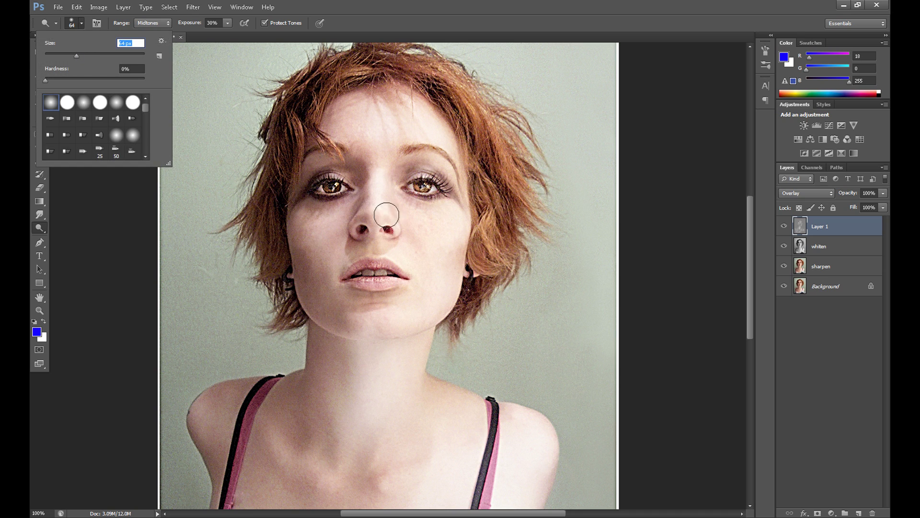
key(Return)
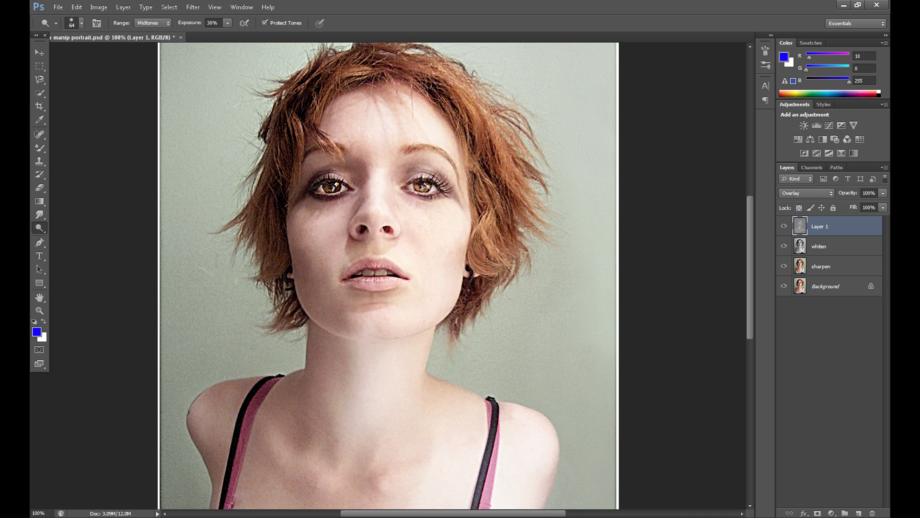
drag(335, 213, 293, 218)
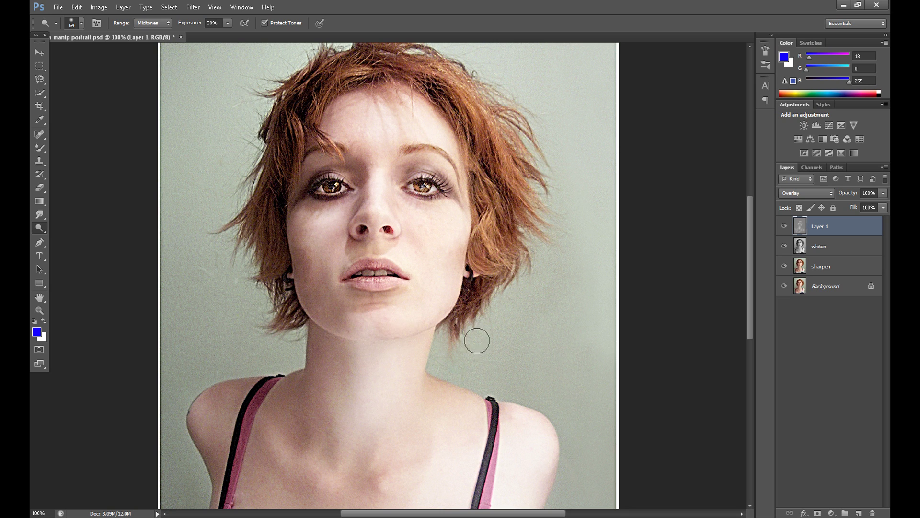
Undo the chin stroke, enlarge the brush to 101 px and switch range to Highlights
click(77, 7)
click(96, 37)
click(81, 23)
drag(87, 56, 95, 56)
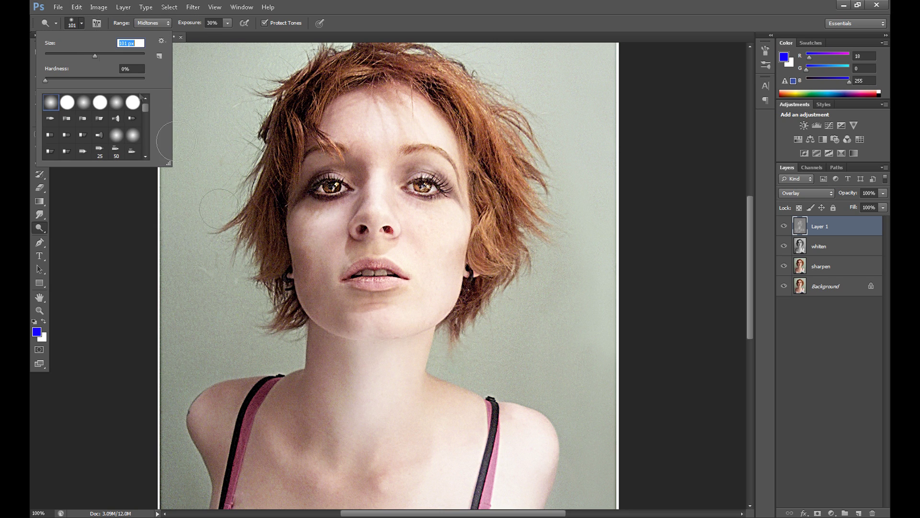
click(342, 323)
click(342, 323)
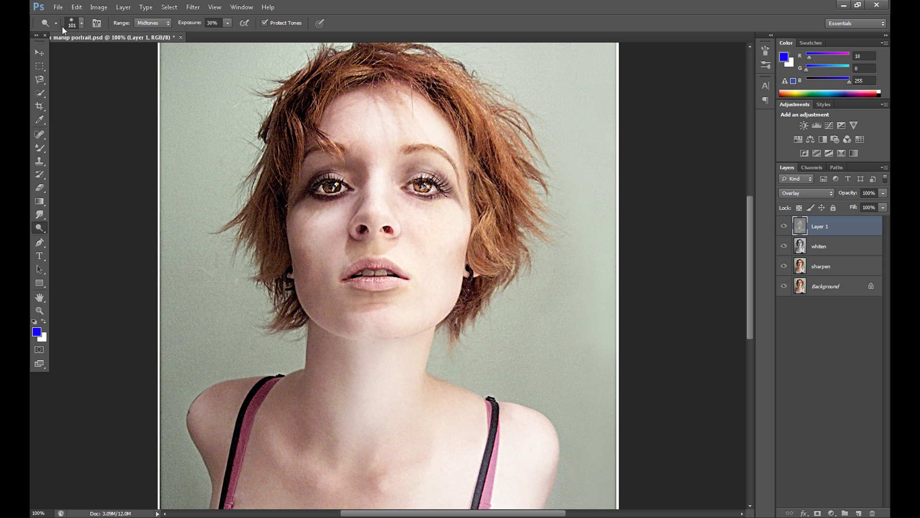
click(145, 50)
click(77, 24)
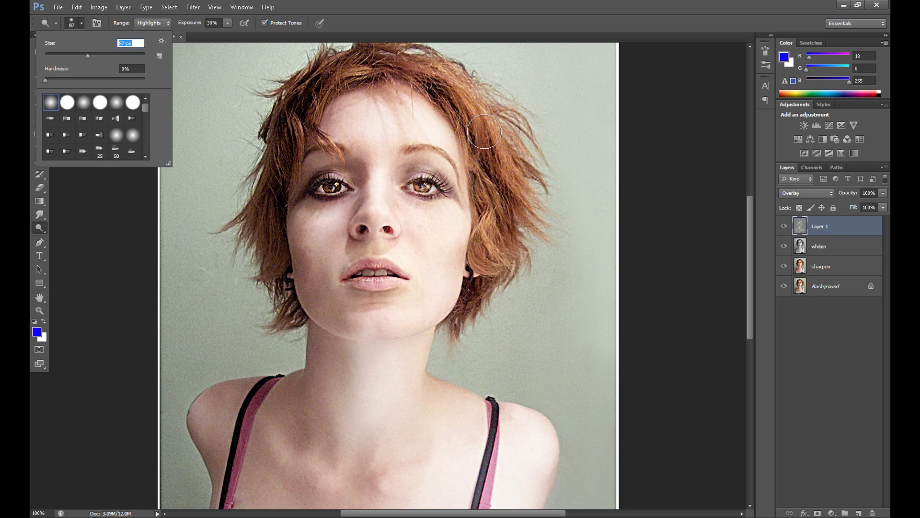
Dodge the hair highlights on the crown, both sides and beside the forehead
mouse_move(504, 177)
mouse_down()
mouse_move(481, 127)
mouse_move(510, 190)
mouse_move(493, 248)
mouse_up()
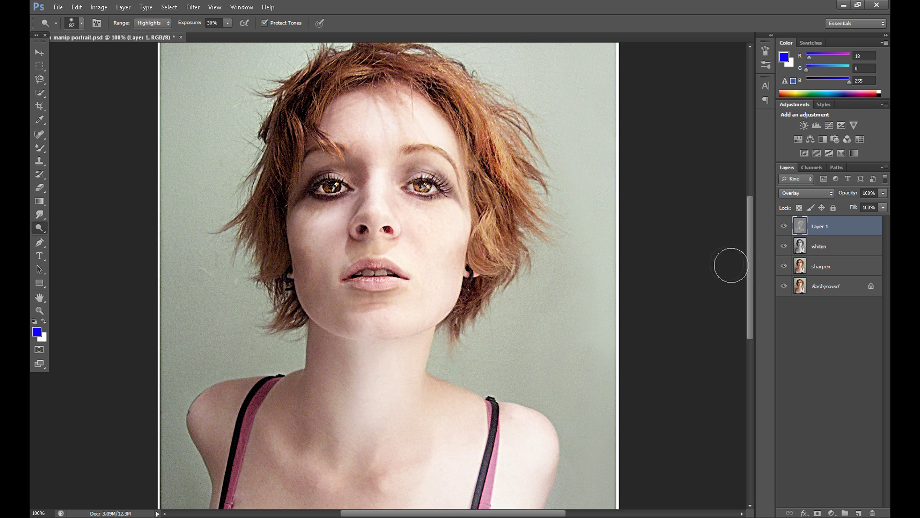
scroll(750, 265, up, 5)
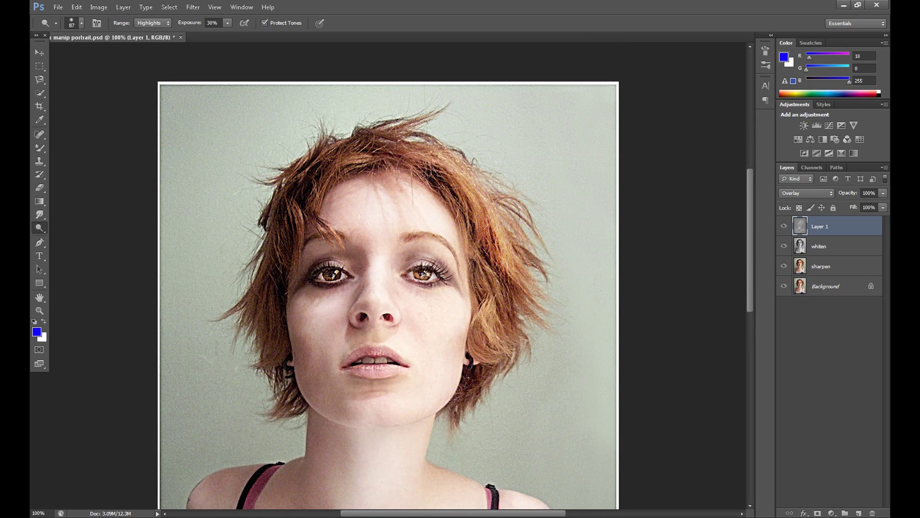
mouse_move(355, 158)
mouse_down()
mouse_move(291, 216)
mouse_move(294, 259)
mouse_move(253, 338)
mouse_up()
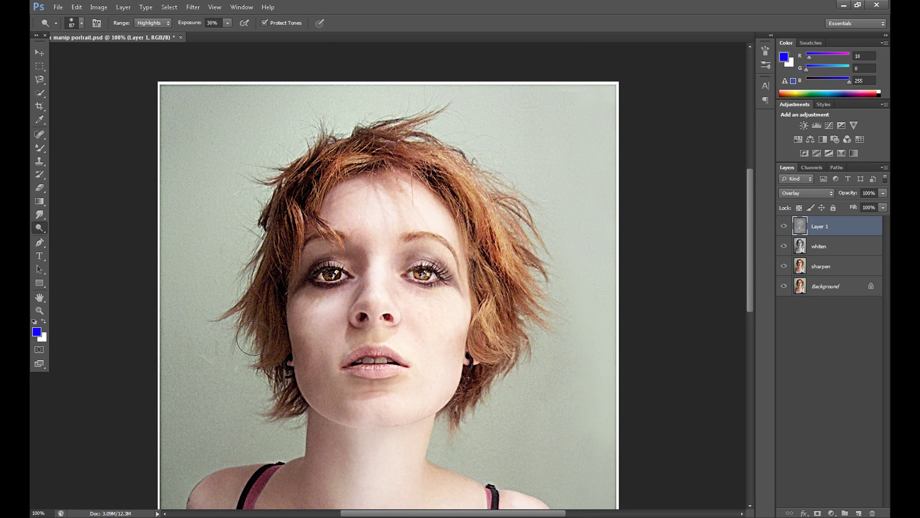
drag(397, 149, 452, 179)
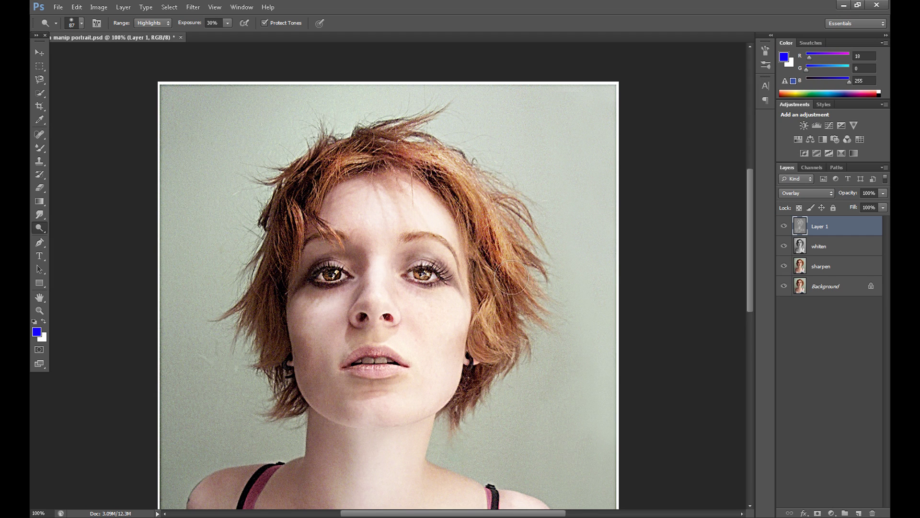
mouse_move(511, 278)
mouse_down()
mouse_move(575, 314)
mouse_move(539, 318)
mouse_up()
mouse_move(339, 206)
mouse_down()
mouse_move(307, 172)
mouse_move(297, 251)
mouse_up()
Undo the last hair stroke and switch the dodge range back to Midtones
click(78, 10)
click(86, 37)
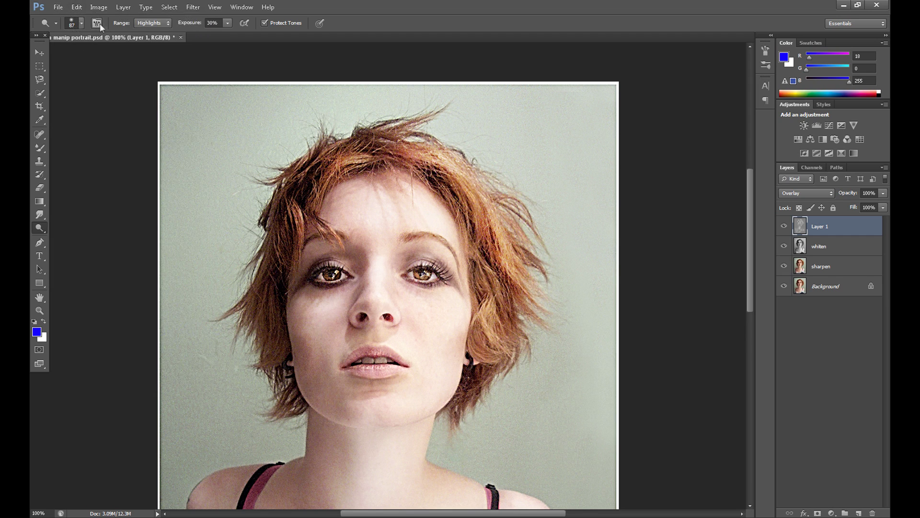
click(164, 24)
click(158, 42)
Lighten the right-side hair and curls, the forehead and the upper chest
mouse_move(456, 221)
mouse_down()
mouse_move(473, 231)
mouse_move(498, 270)
mouse_move(510, 323)
mouse_move(490, 327)
mouse_move(507, 353)
mouse_up()
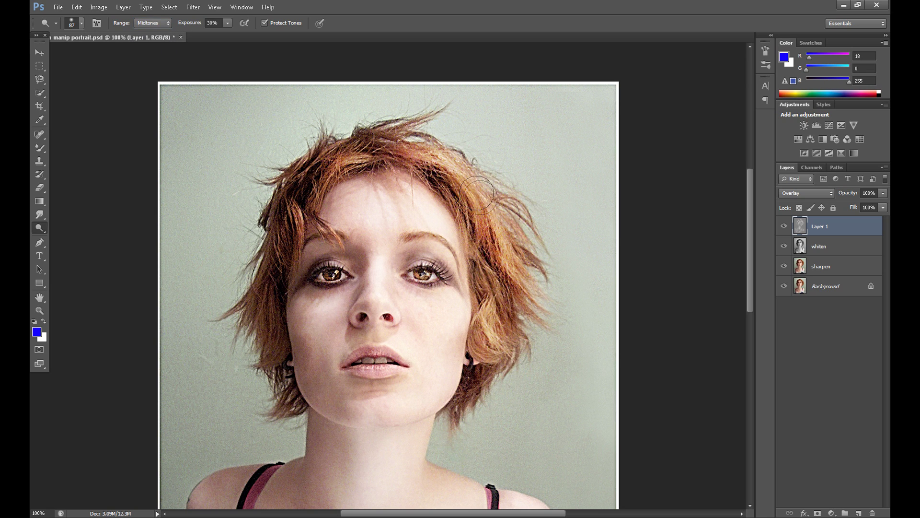
drag(479, 195, 502, 352)
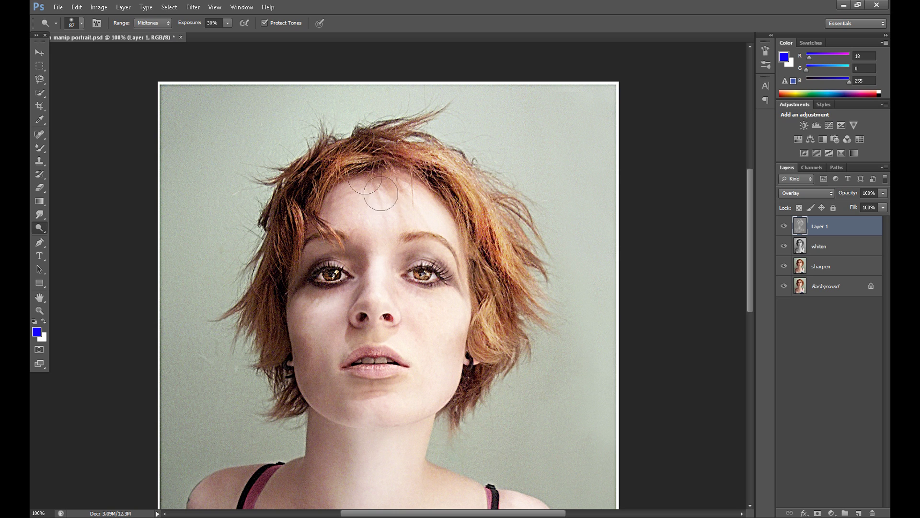
mouse_move(369, 195)
mouse_down()
mouse_move(359, 162)
mouse_move(398, 169)
mouse_move(384, 272)
mouse_move(384, 190)
mouse_up()
drag(749, 267, 749, 360)
mouse_move(412, 278)
mouse_down()
mouse_move(299, 308)
mouse_move(318, 283)
mouse_move(273, 328)
mouse_up()
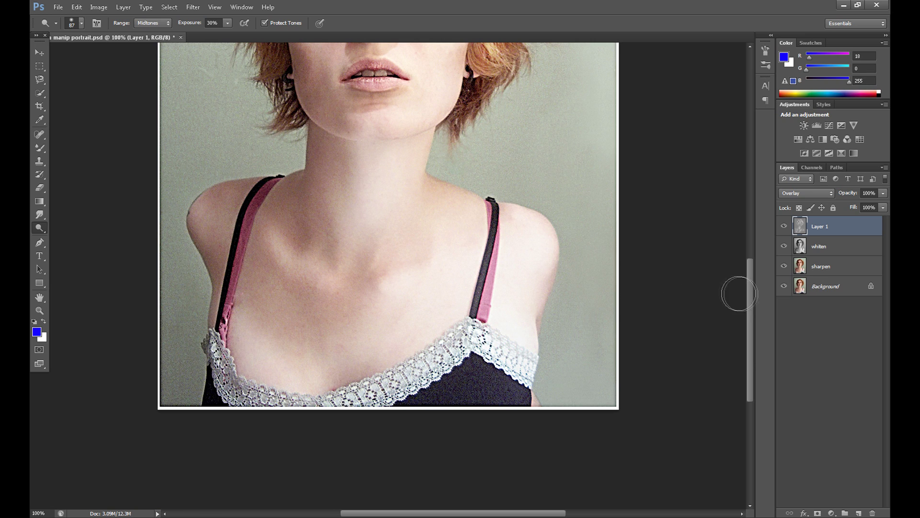
drag(749, 299, 749, 226)
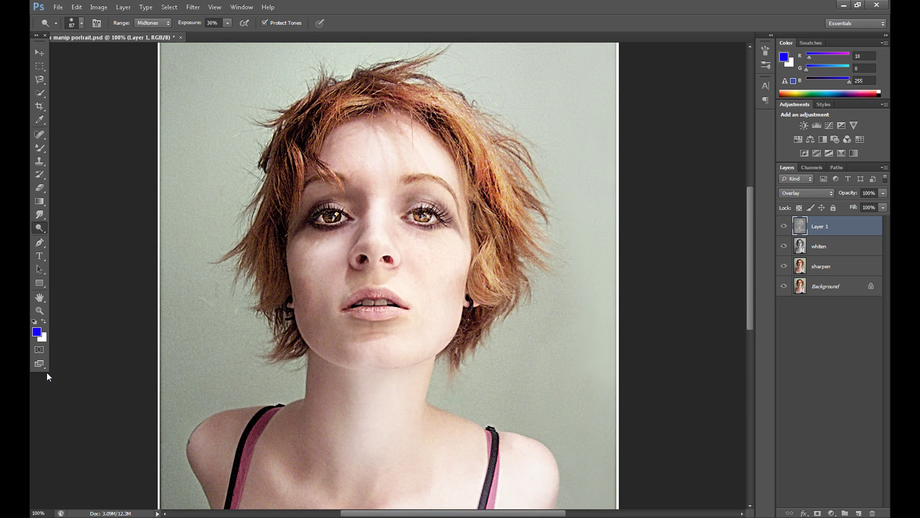
Switch to the Burn Tool and darken the hair along the hairline, fringe and right side
right_click(37, 233)
click(76, 237)
mouse_move(382, 116)
mouse_down()
mouse_move(346, 119)
mouse_move(322, 140)
mouse_move(320, 169)
mouse_move(307, 172)
mouse_move(299, 199)
mouse_move(279, 215)
mouse_move(299, 331)
mouse_move(337, 340)
mouse_move(353, 313)
mouse_move(366, 328)
mouse_move(474, 320)
mouse_move(524, 261)
mouse_move(499, 224)
mouse_move(515, 263)
mouse_up()
mouse_move(437, 124)
mouse_down()
mouse_move(449, 168)
mouse_move(428, 116)
mouse_up()
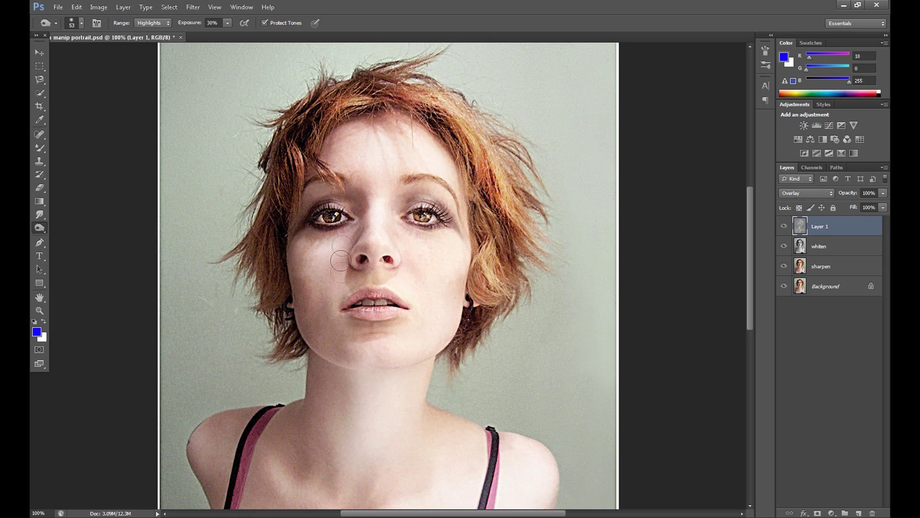
Enlarge the burn brush to 92 px and darken the left side of the neck
click(81, 23)
drag(54, 56, 59, 57)
drag(334, 368, 316, 435)
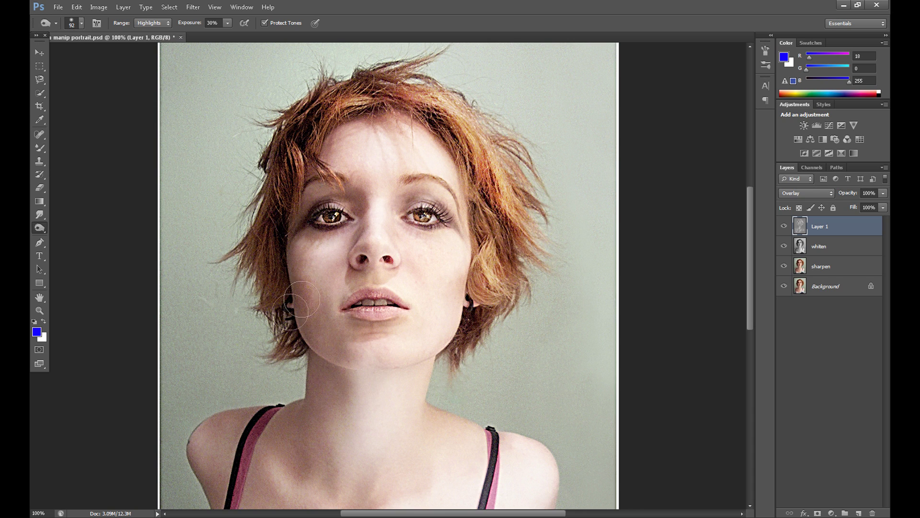
Set the burn range to Midtones and darken the left shoulder beside the strap
click(142, 27)
click(149, 44)
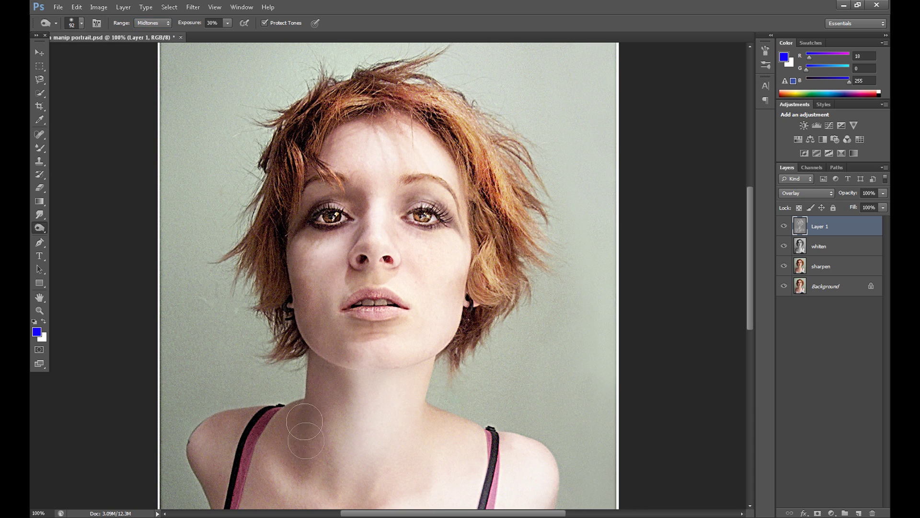
scroll(689, 353, down, 3)
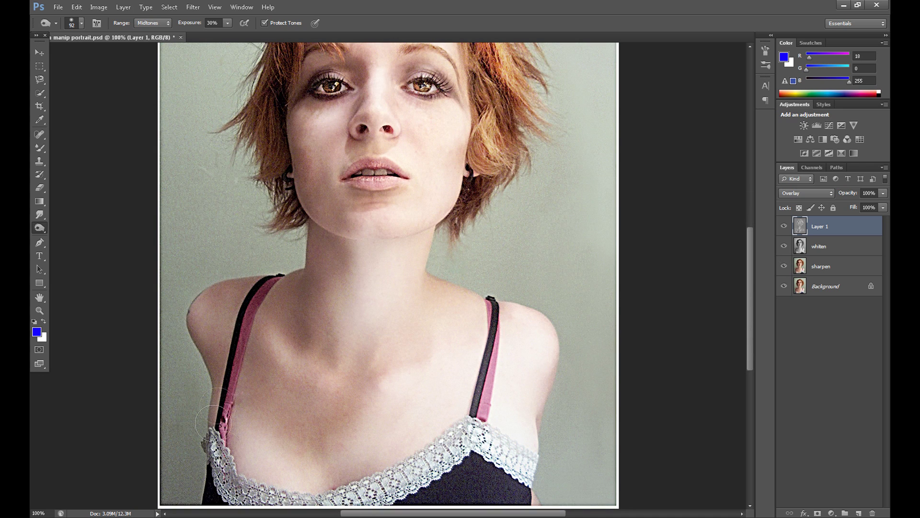
scroll(728, 292, up, 1)
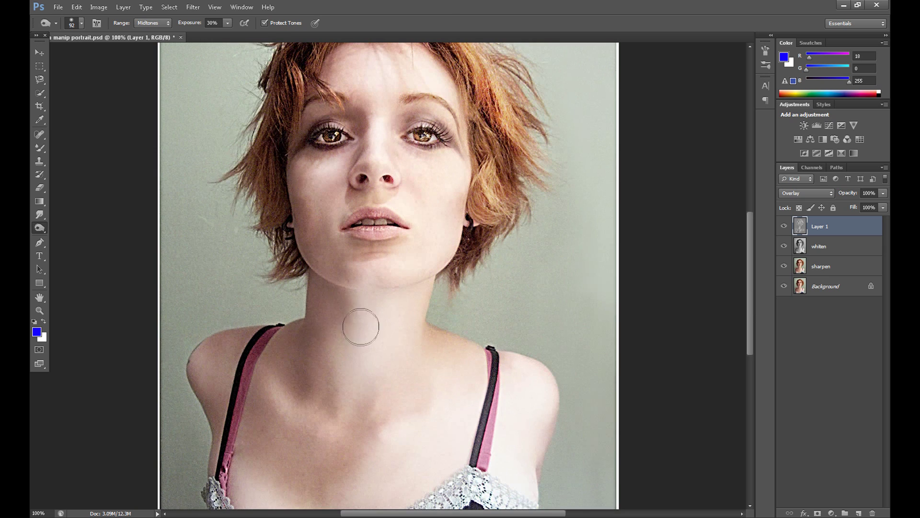
drag(241, 345, 203, 372)
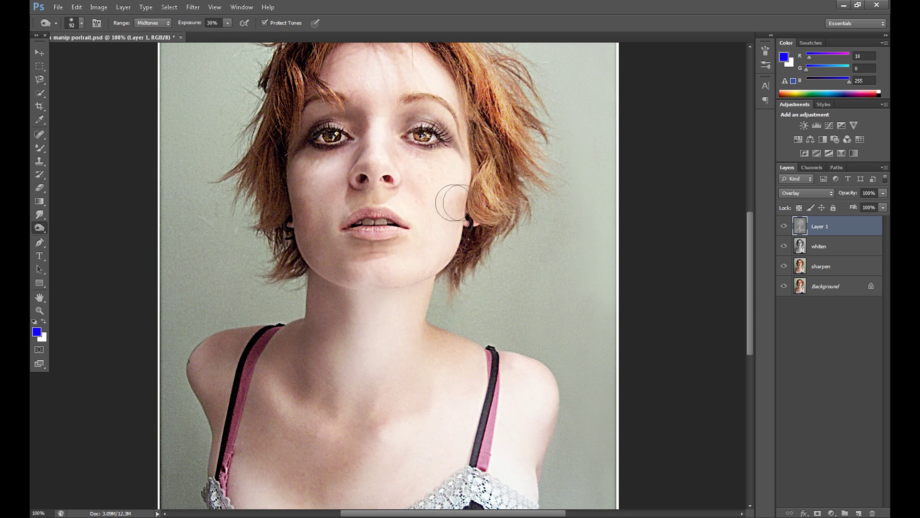
scroll(717, 273, up, 2)
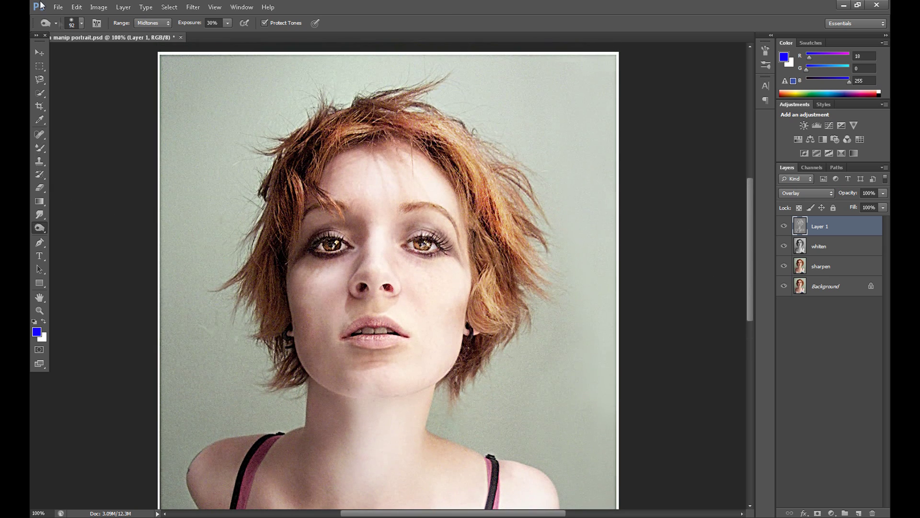
Zoom to 200%, set a 58 px Highlights burn brush, and darken around the left eye
key(ctrl+plus)
click(152, 23)
click(149, 44)
click(81, 24)
drag(83, 57, 73, 57)
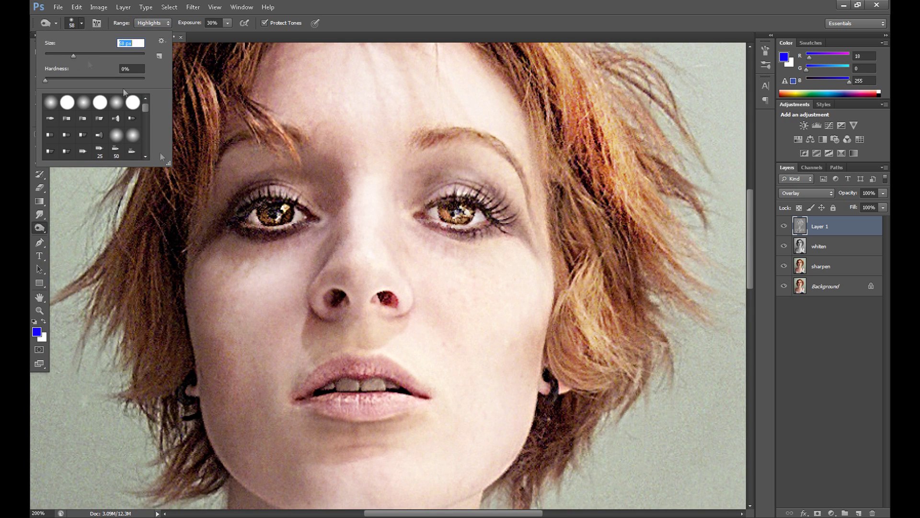
click(152, 22)
click(148, 30)
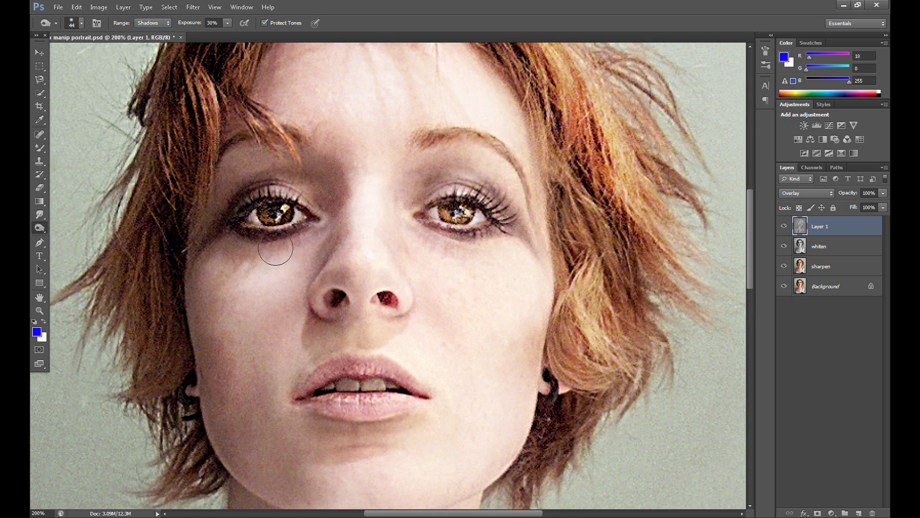
click(153, 23)
click(153, 22)
click(149, 47)
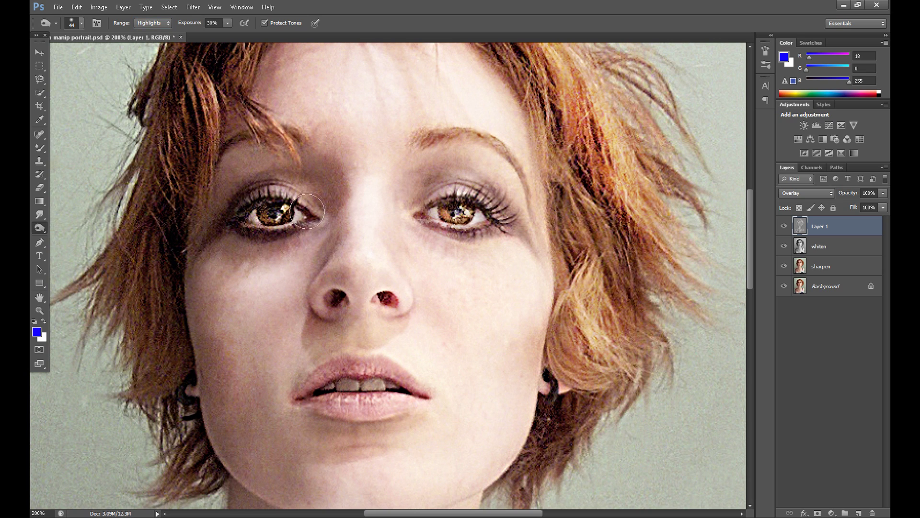
mouse_move(252, 166)
mouse_down()
mouse_move(212, 207)
mouse_move(280, 228)
mouse_up()
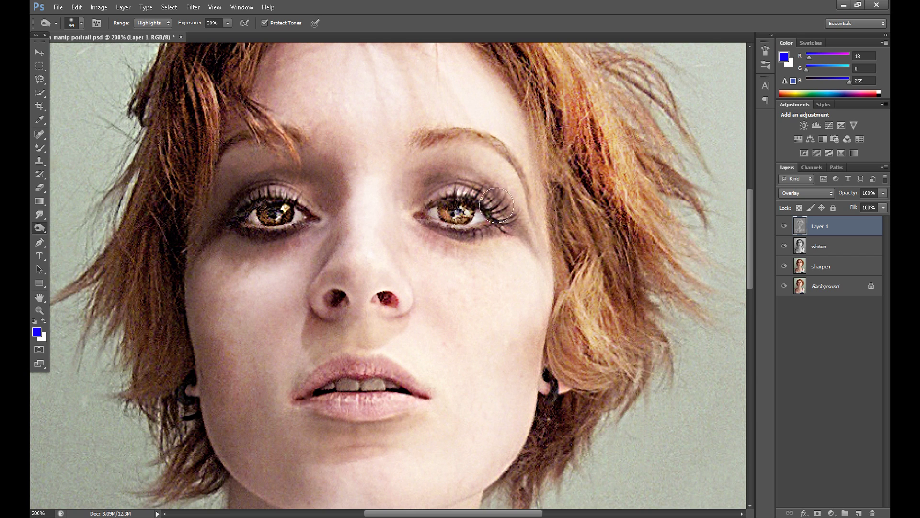
Burn under the right eye at 40% exposure and under the nostril at 30%, then lower Layer 1's opacity to 80%
key(BackSpace)
text(4)
mouse_move(494, 252)
mouse_down()
mouse_move(540, 253)
mouse_move(501, 255)
mouse_up()
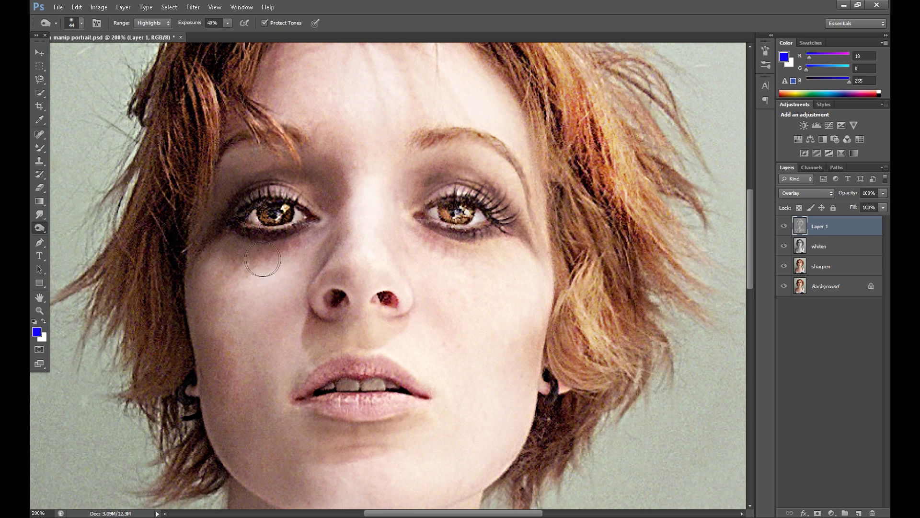
click(213, 25)
text(30)
key(Return)
drag(330, 331, 351, 334)
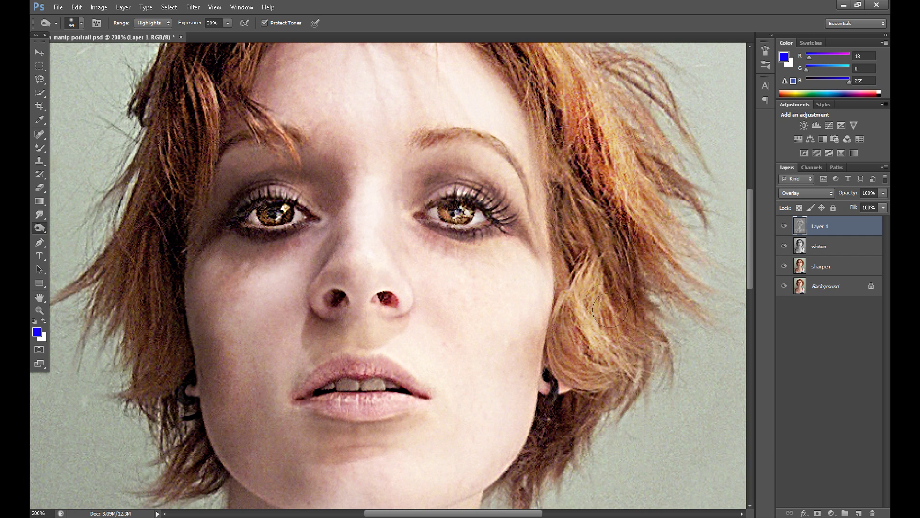
drag(751, 261, 750, 328)
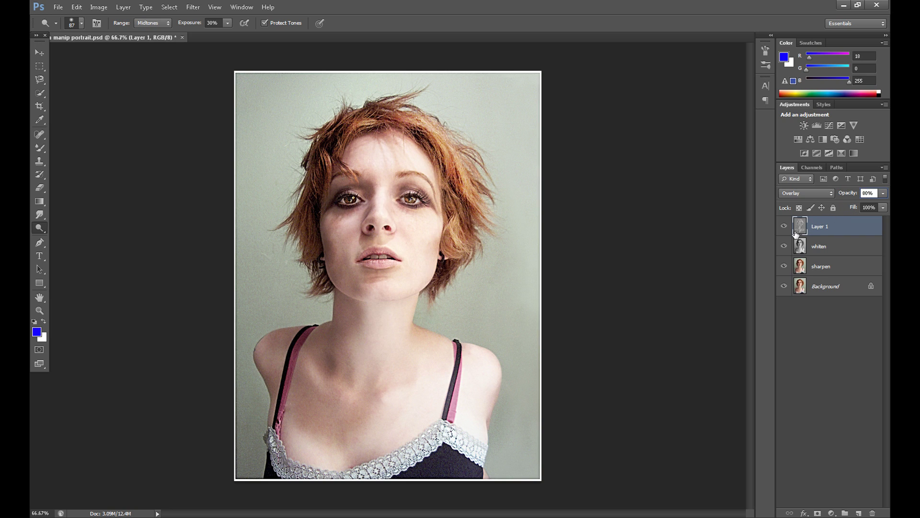
Commit Layer 1's 80% opacity and reselect the Burn Tool
click(339, 235)
click(80, 6)
click(91, 18)
right_click(41, 227)
click(69, 237)
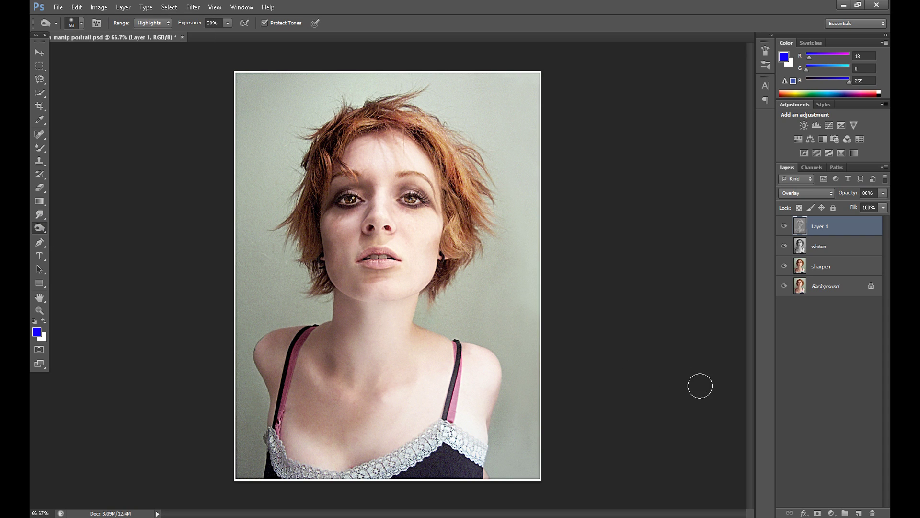
Add an empty Layer 2 above Layer 1 and select the Mixer Brush Tool
click(863, 515)
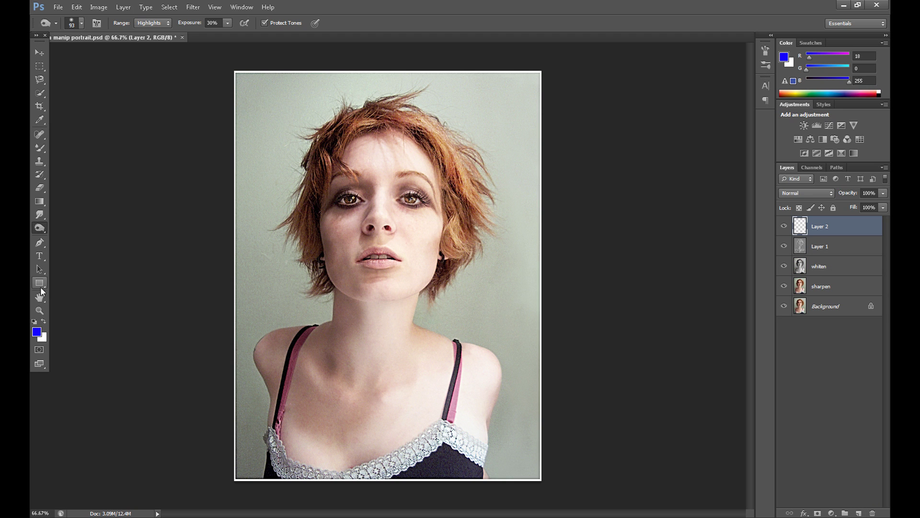
click(39, 312)
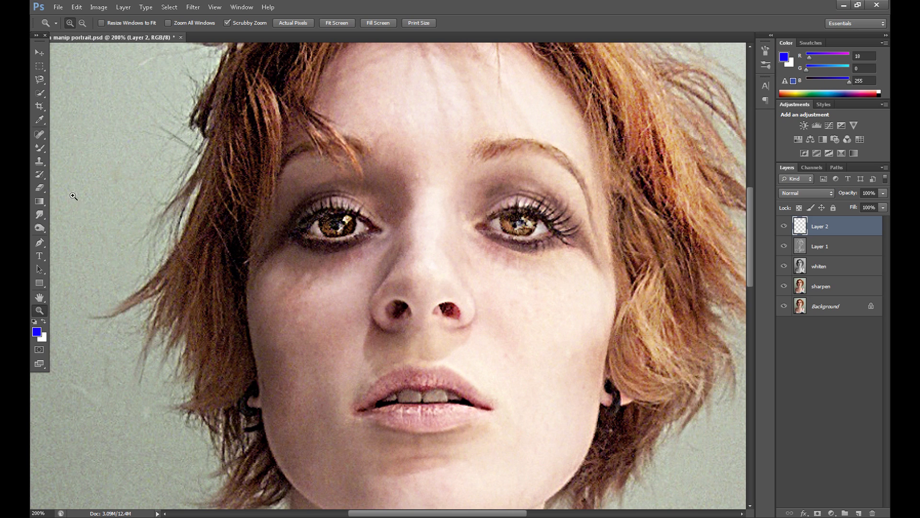
click(39, 147)
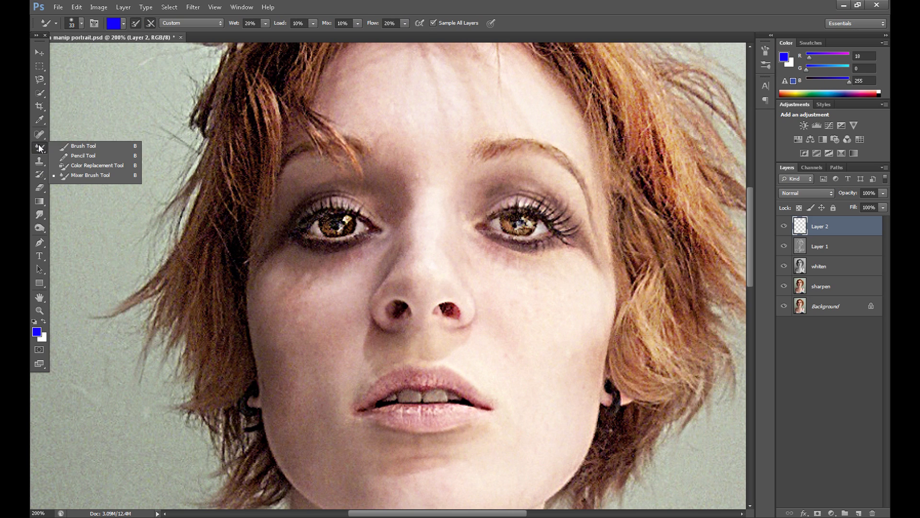
click(105, 175)
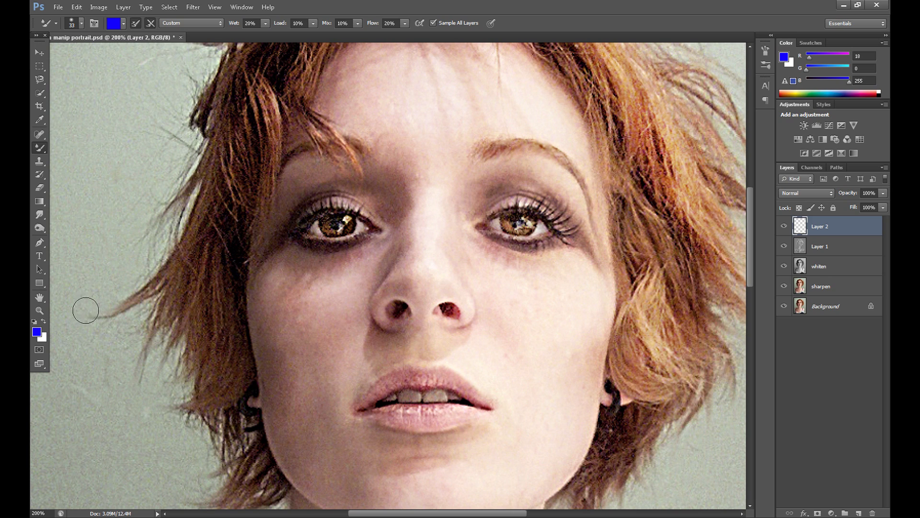
Set the foreground colour to dark brown and Layer 2's blend mode to Soft Light
click(37, 331)
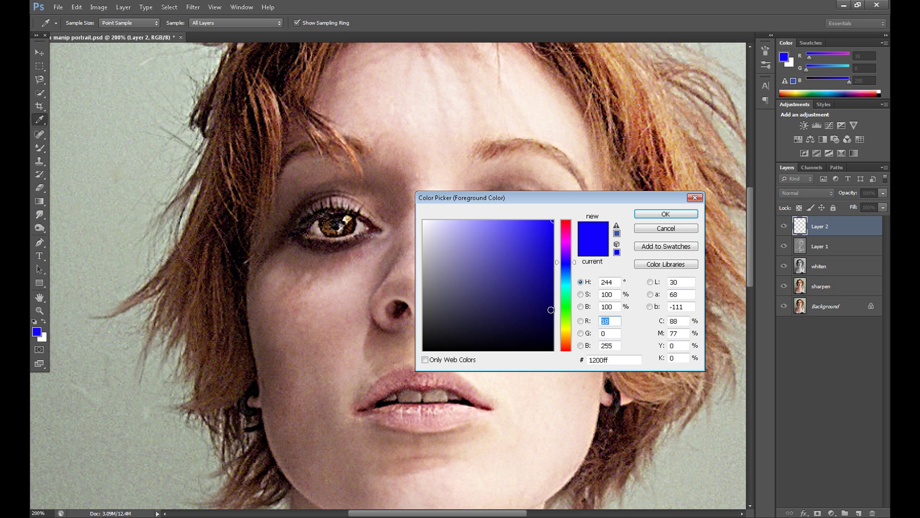
click(566, 337)
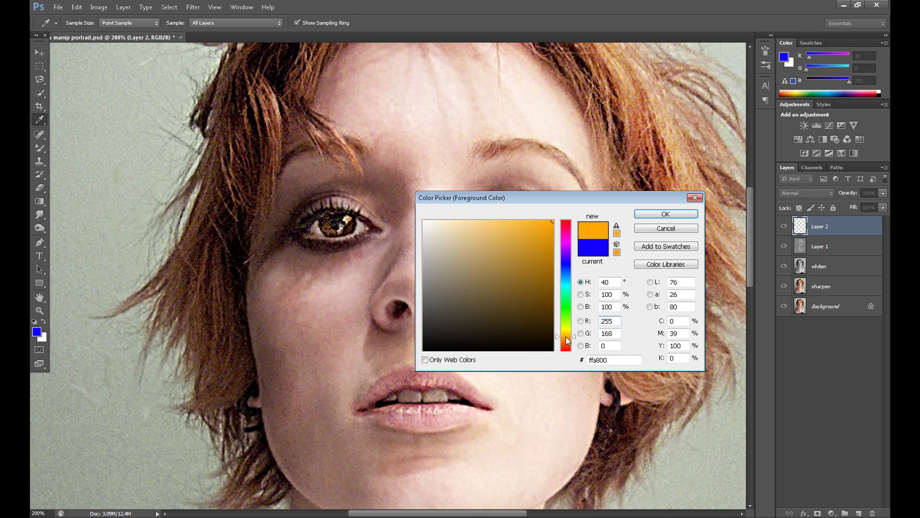
drag(562, 337, 563, 340)
click(554, 294)
click(650, 215)
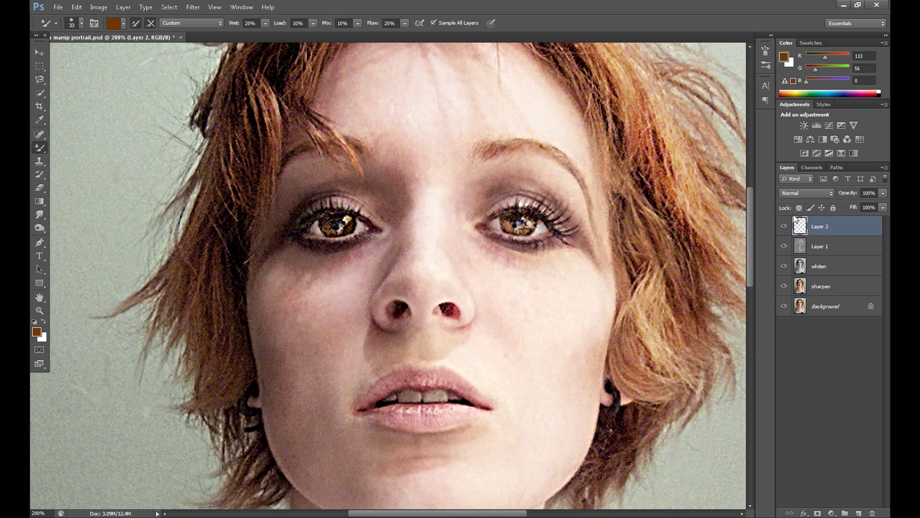
click(795, 193)
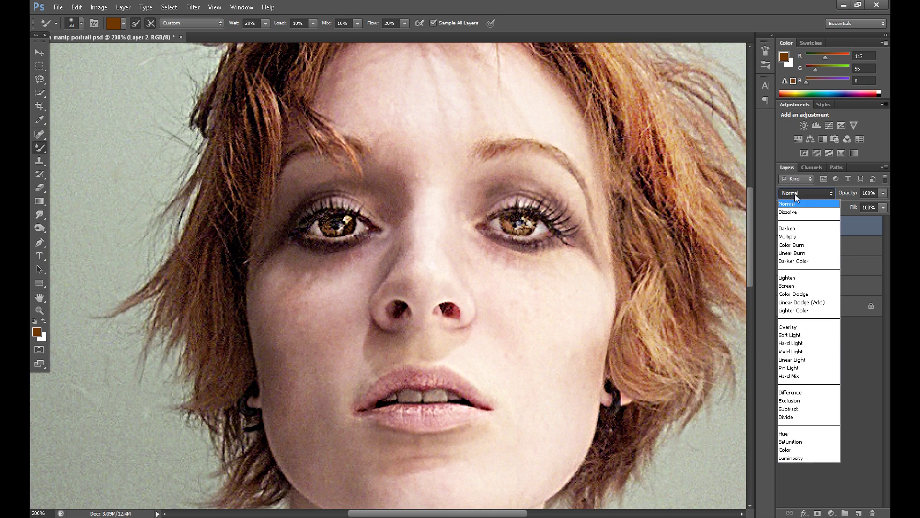
click(794, 338)
Paint brown shading on the upper and lower lids of both eyes
mouse_move(364, 245)
mouse_down()
mouse_move(342, 254)
mouse_move(300, 243)
mouse_up()
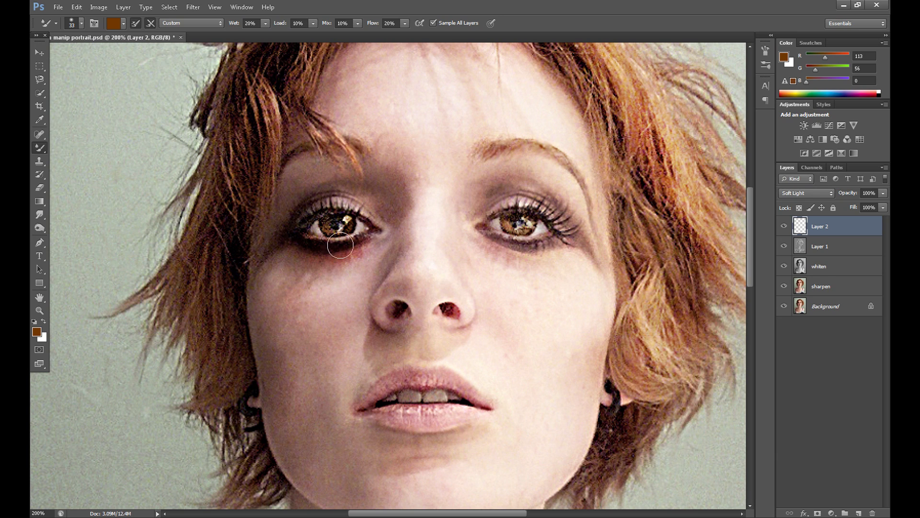
mouse_move(374, 214)
mouse_down()
mouse_move(319, 197)
mouse_move(279, 226)
mouse_move(315, 203)
mouse_move(311, 212)
mouse_move(325, 207)
mouse_move(312, 214)
mouse_move(392, 235)
mouse_move(275, 240)
mouse_move(265, 250)
mouse_move(368, 235)
mouse_up()
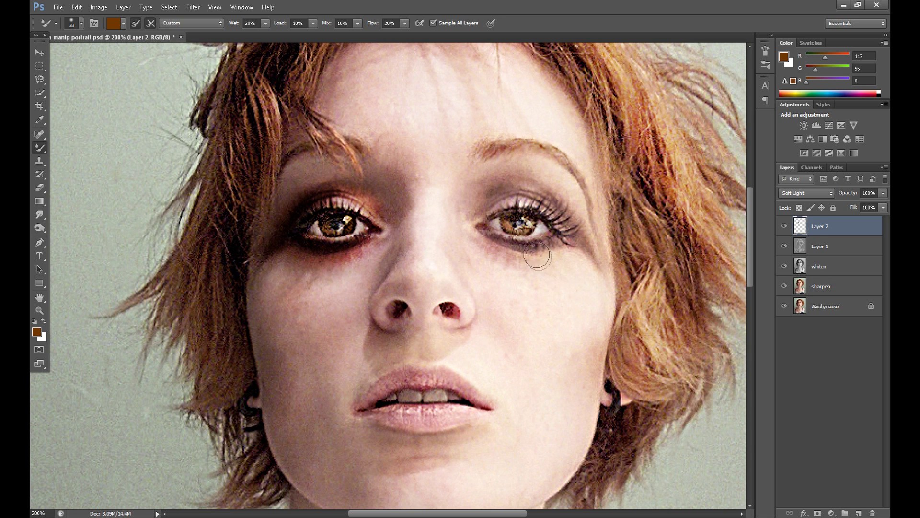
mouse_move(494, 241)
mouse_down()
mouse_move(533, 247)
mouse_move(578, 233)
mouse_up()
mouse_move(493, 205)
mouse_down()
mouse_move(532, 197)
mouse_move(568, 216)
mouse_move(595, 256)
mouse_move(501, 244)
mouse_up()
drag(485, 207, 527, 200)
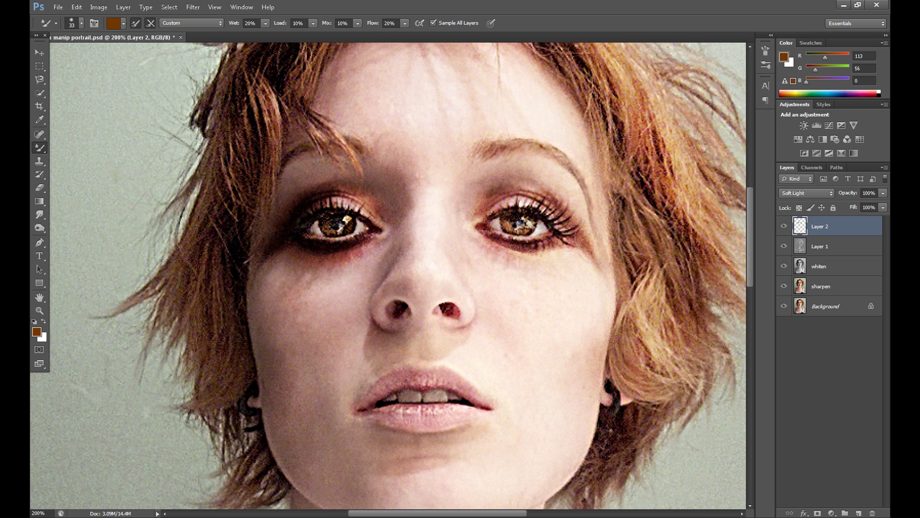
drag(509, 248, 570, 245)
Add a Soft Light Layer 3, tint the right iris warm brown, and set it to 50% opacity
click(859, 513)
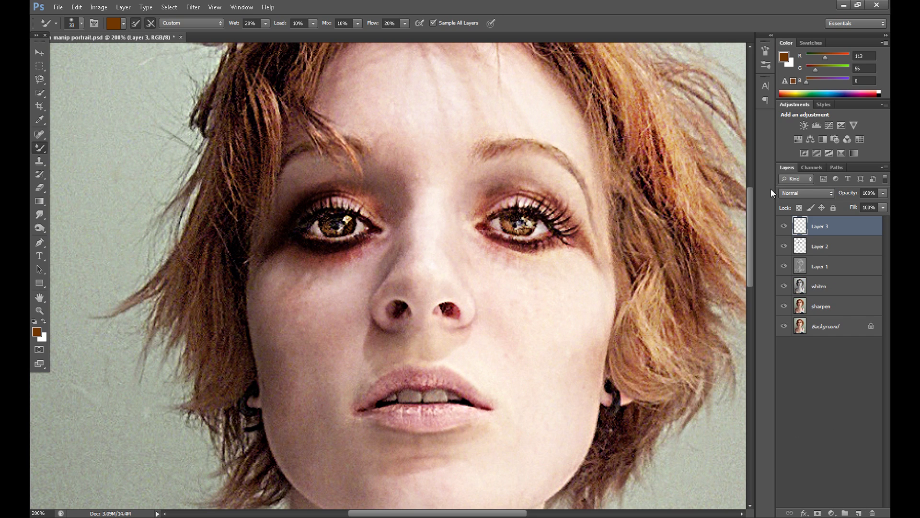
click(808, 194)
click(810, 326)
drag(519, 219, 525, 235)
text(50)
key(Return)
Deepen the outer corners of both eyes and the skin beneath the right eye
mouse_move(536, 176)
mouse_down()
mouse_move(559, 181)
mouse_move(530, 172)
mouse_move(586, 211)
mouse_move(558, 180)
mouse_move(580, 209)
mouse_up()
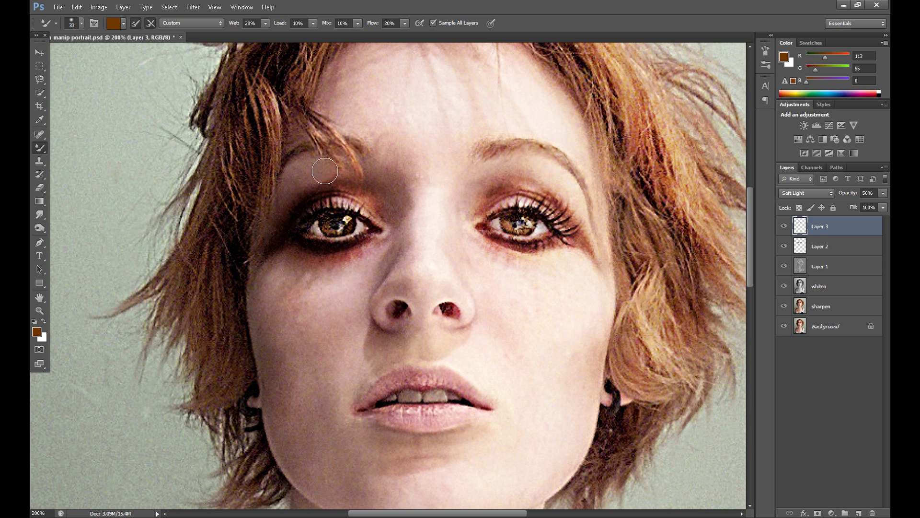
mouse_move(299, 176)
mouse_down()
mouse_move(254, 240)
mouse_move(344, 275)
mouse_move(268, 278)
mouse_move(367, 261)
mouse_up()
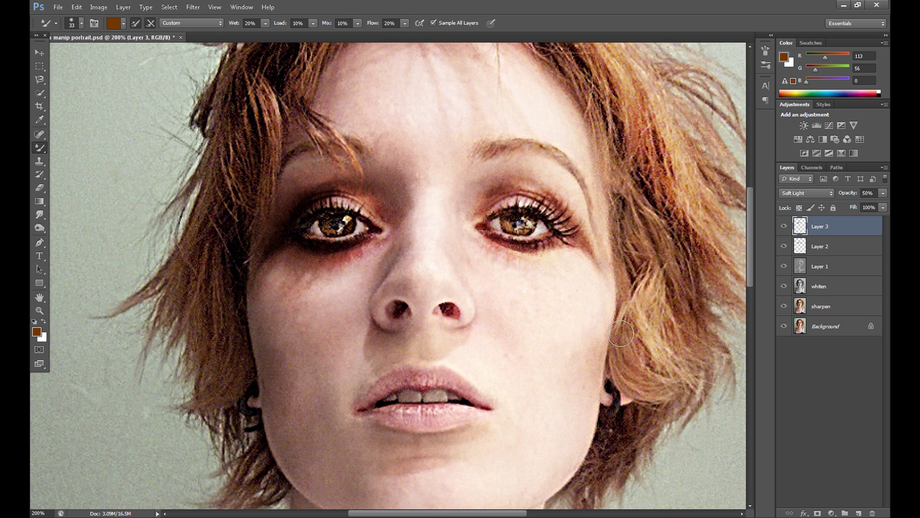
mouse_move(475, 236)
mouse_down()
mouse_move(529, 262)
mouse_move(575, 251)
mouse_up()
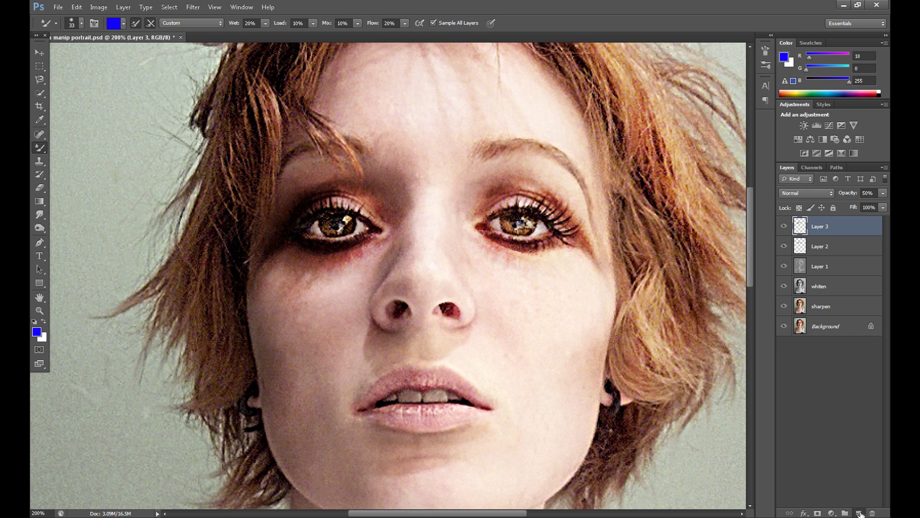
Add a Soft Light Layer 4 and paint colour across the lower and upper lips
click(860, 513)
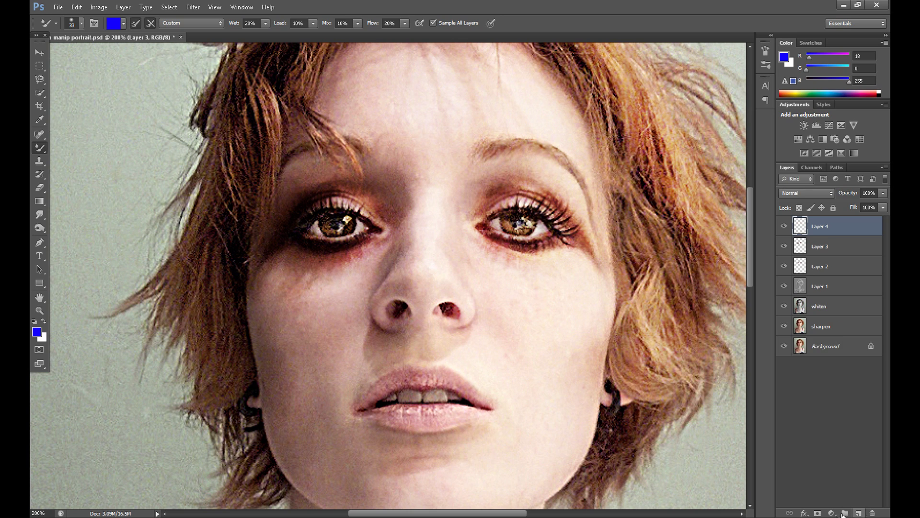
drag(389, 416, 415, 420)
click(807, 193)
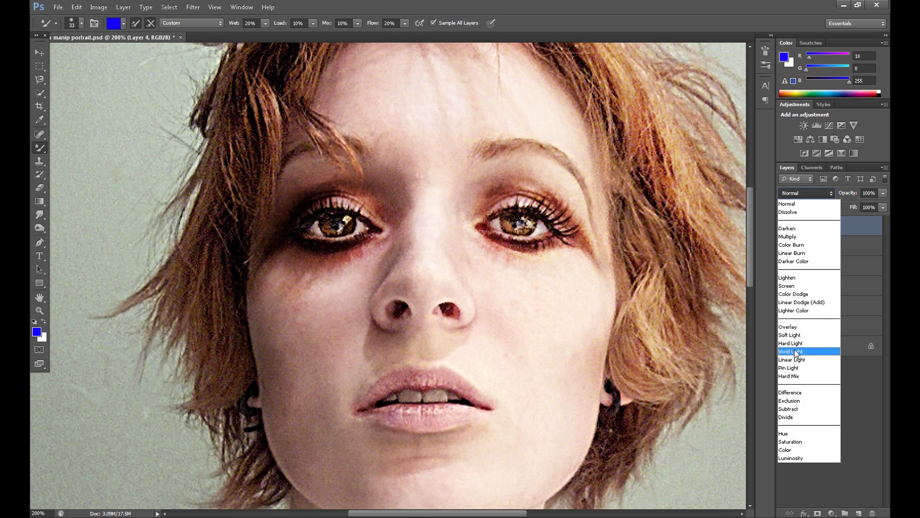
click(805, 337)
mouse_move(373, 413)
mouse_down()
mouse_move(462, 416)
mouse_move(427, 418)
mouse_up()
mouse_move(456, 392)
mouse_down()
mouse_move(444, 381)
mouse_move(396, 381)
mouse_move(362, 409)
mouse_up()
mouse_move(467, 393)
mouse_down()
mouse_move(480, 399)
mouse_move(415, 419)
mouse_move(442, 418)
mouse_up()
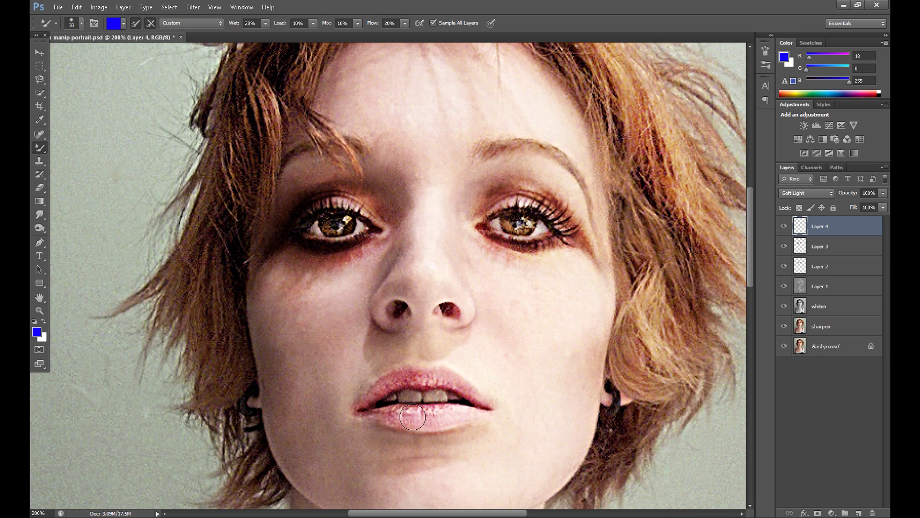
Set Layer 4's opacity to 60% and zoom out to 66.7% to fit the portrait
click(869, 193)
text(60)
click(40, 310)
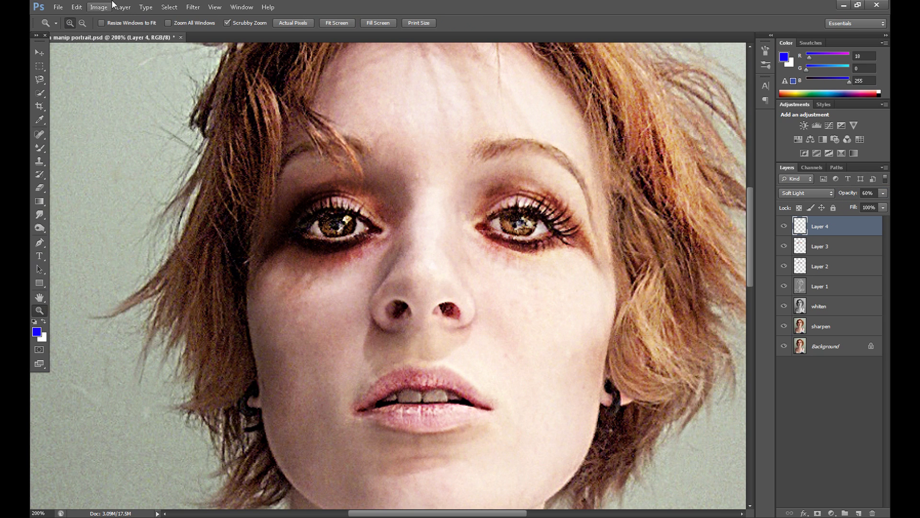
alt+click(585, 264)
alt+click(586, 264)
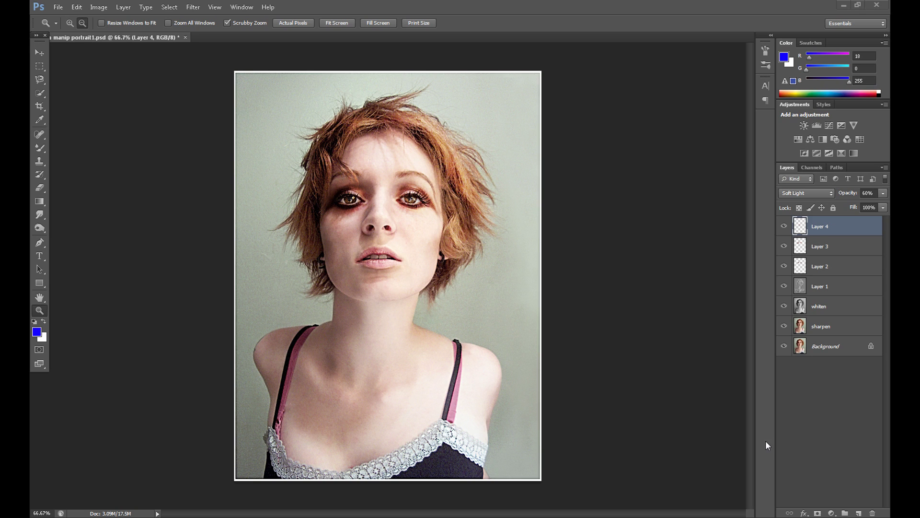
Add an Overlay layer above Layer 4, then a Gradient Fill layer, and open its gradient editor
click(859, 513)
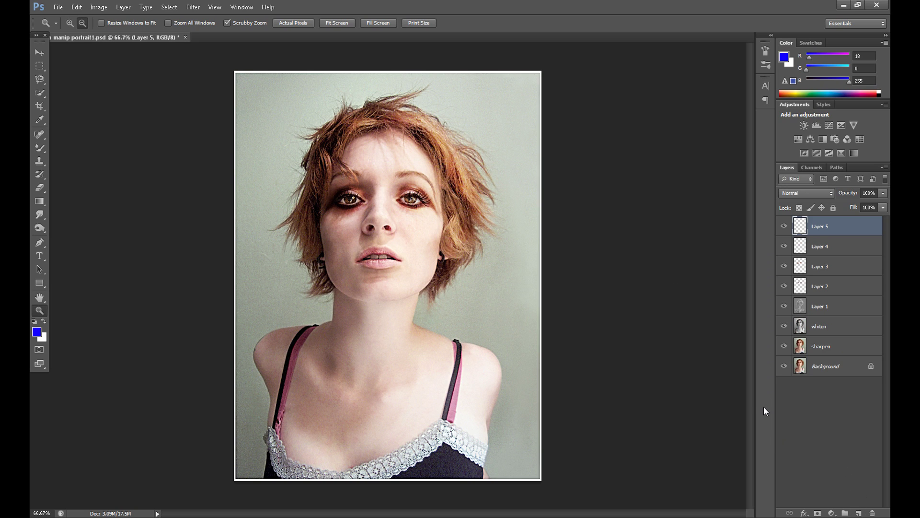
click(810, 192)
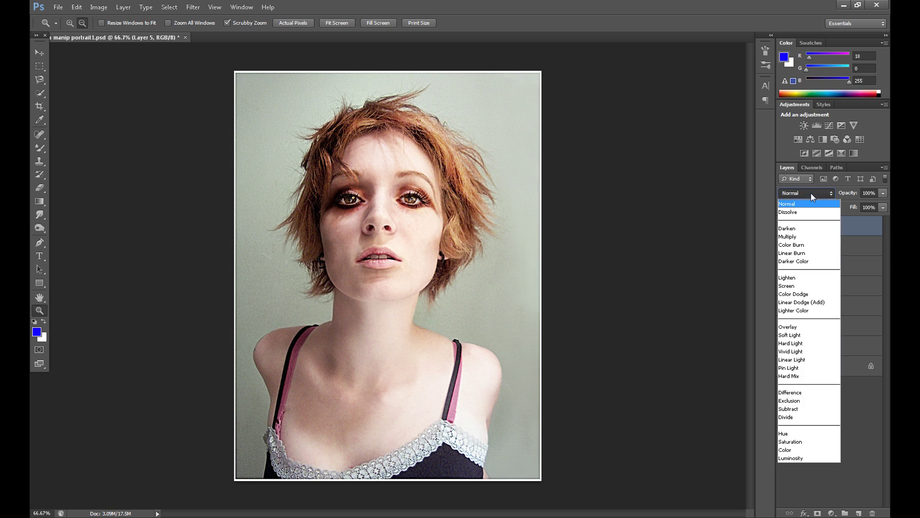
click(804, 329)
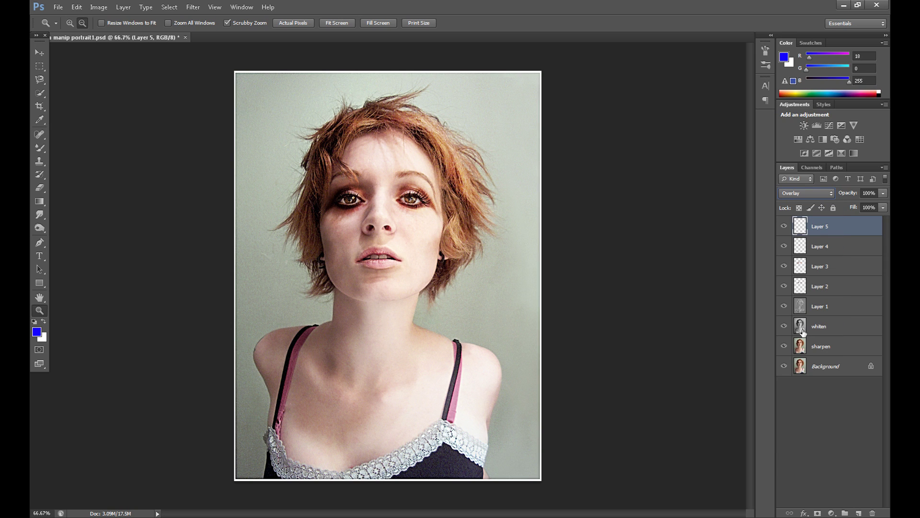
click(833, 513)
click(825, 299)
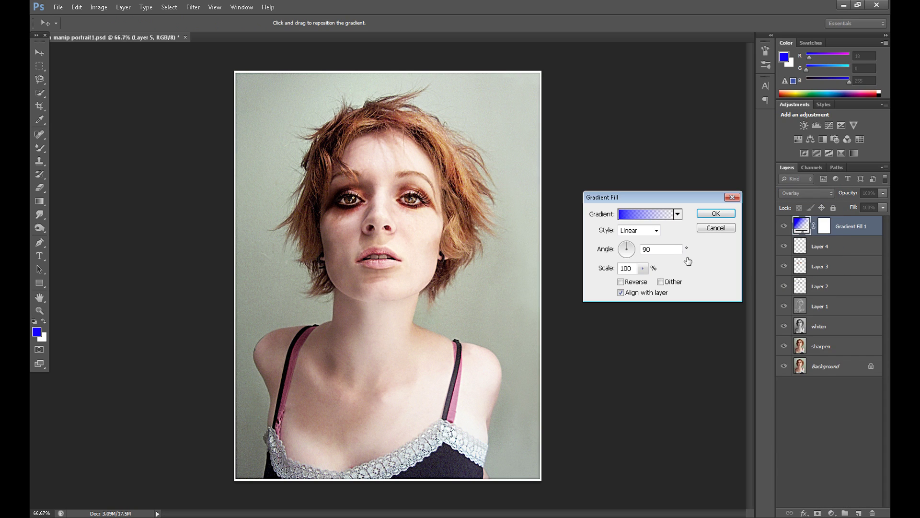
click(648, 219)
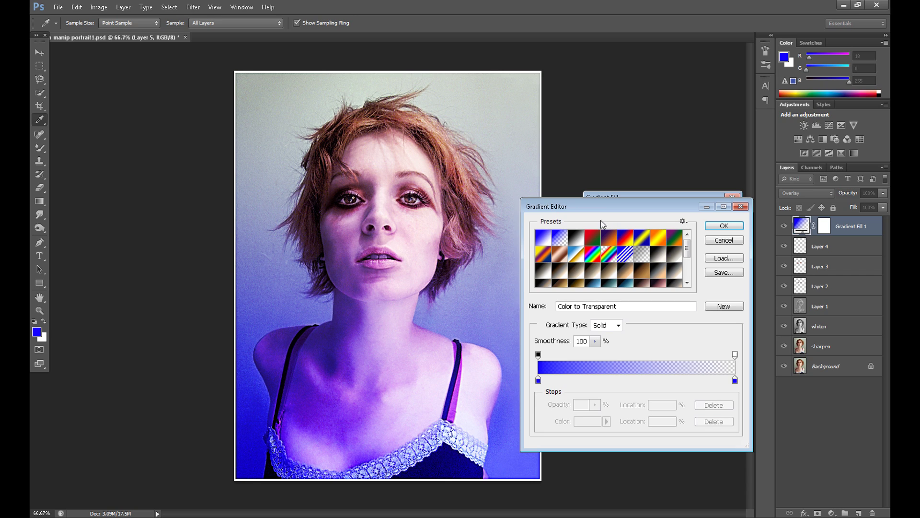
Append the Photographic Toning gradient set to the existing presets
click(683, 222)
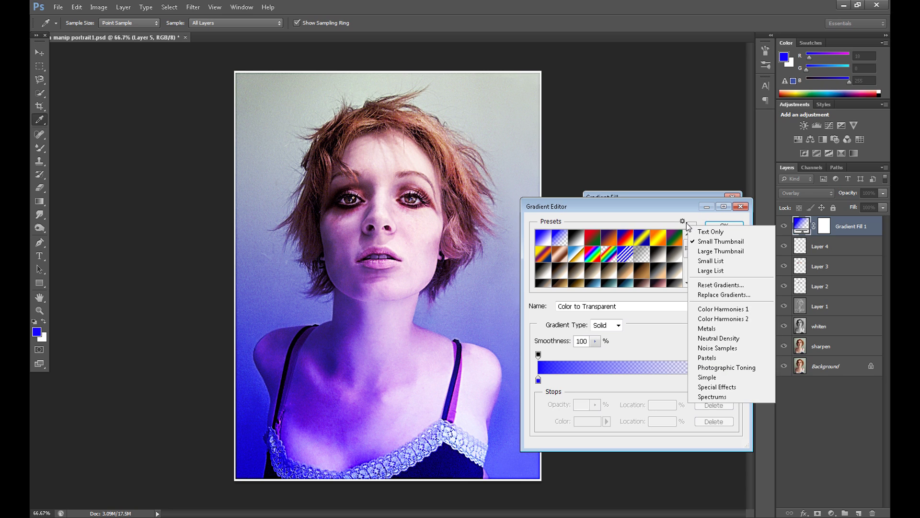
click(735, 368)
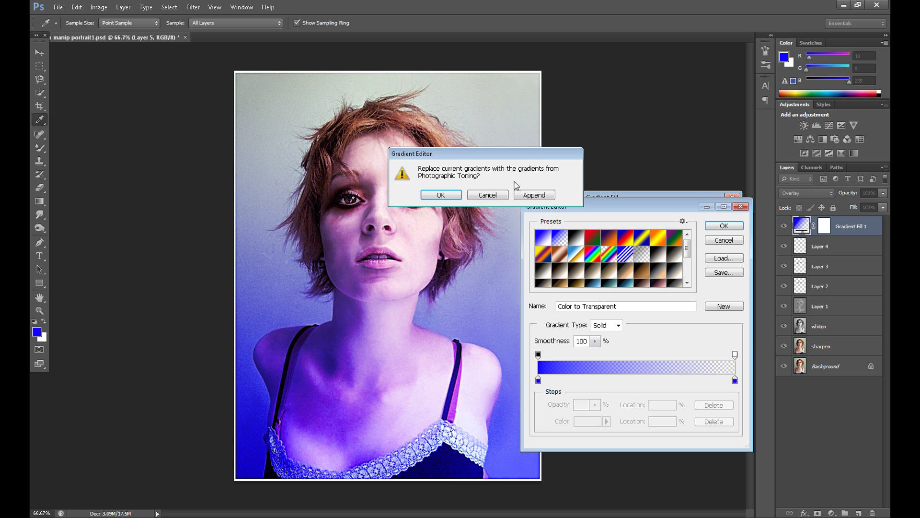
click(488, 195)
drag(688, 253, 689, 259)
Choose the Sepia Antique gradient and confirm both the editor and the Gradient Fill dialog
click(610, 246)
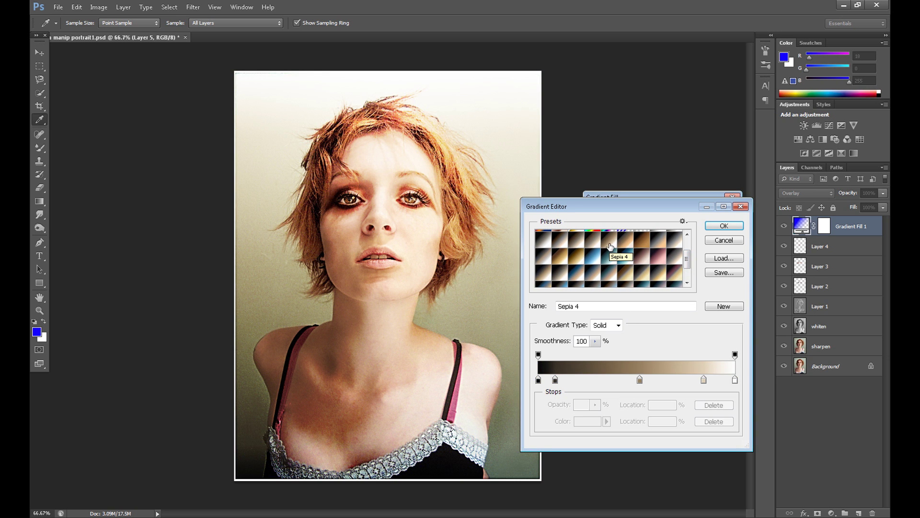
click(609, 261)
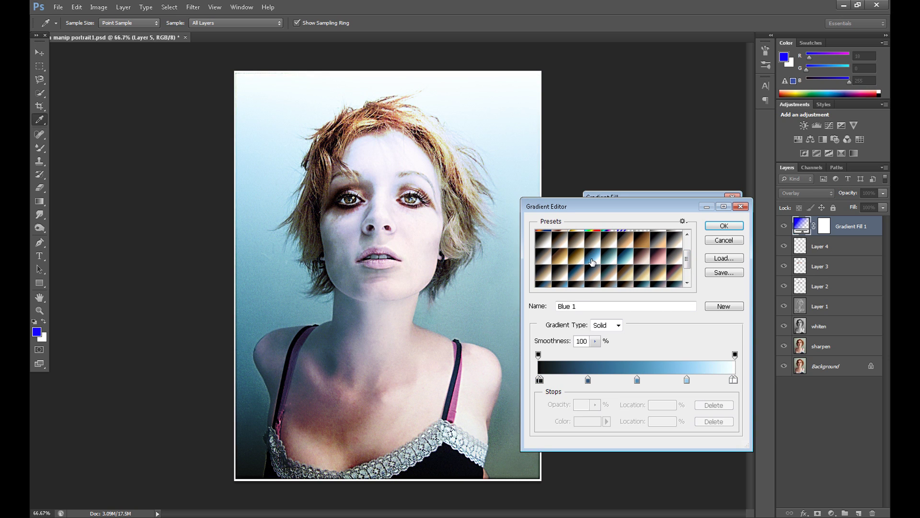
click(642, 245)
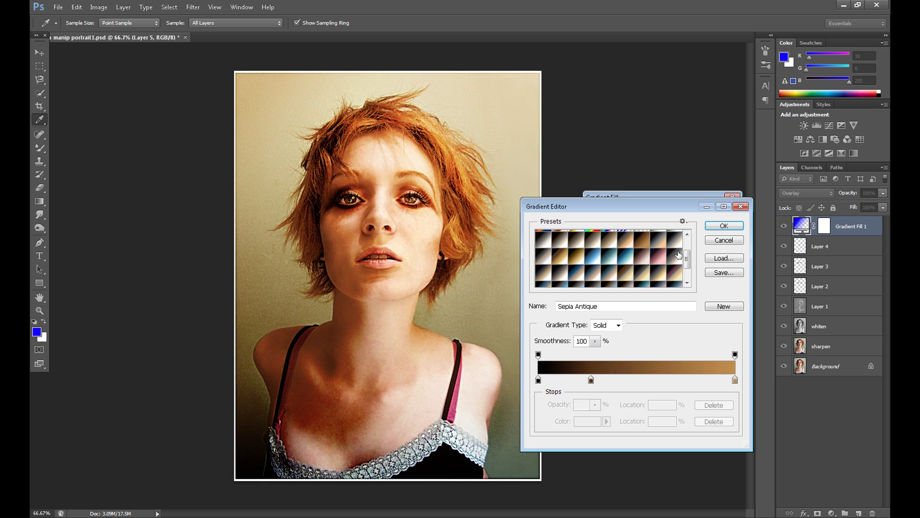
drag(689, 261, 686, 255)
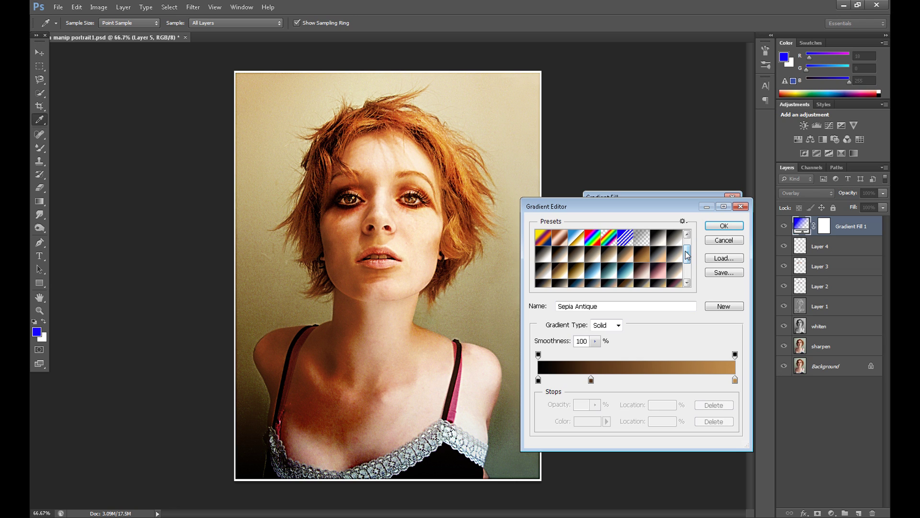
mouse_move(686, 252)
mouse_down()
mouse_move(689, 274)
mouse_move(687, 258)
mouse_up()
click(624, 280)
click(647, 247)
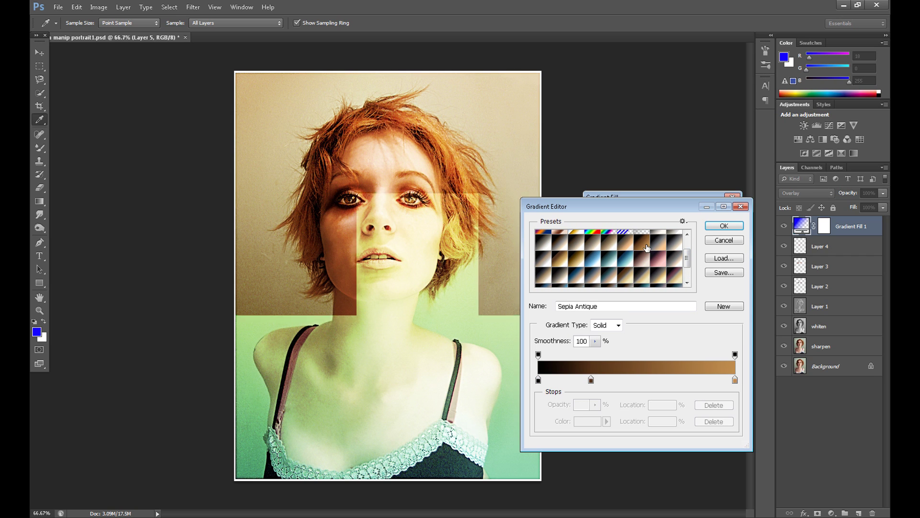
click(712, 226)
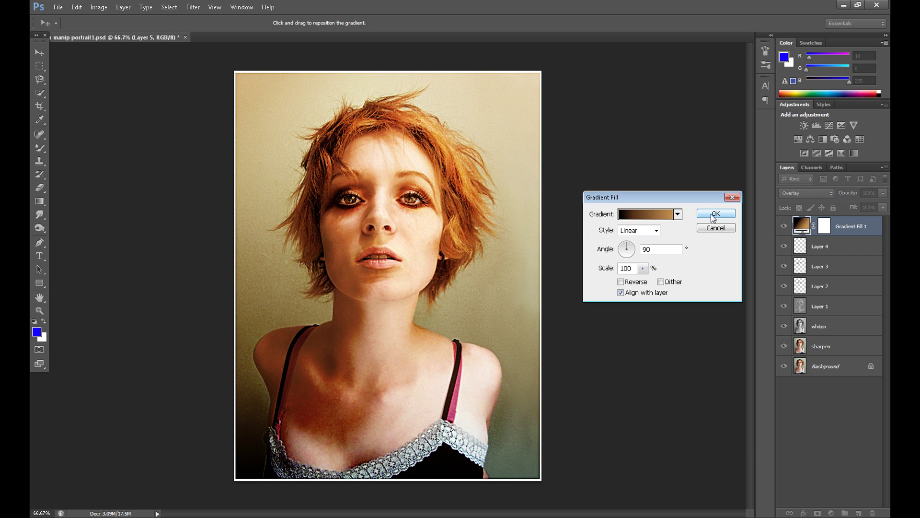
click(712, 215)
Set Gradient Fill 1's opacity to 60%
click(869, 193)
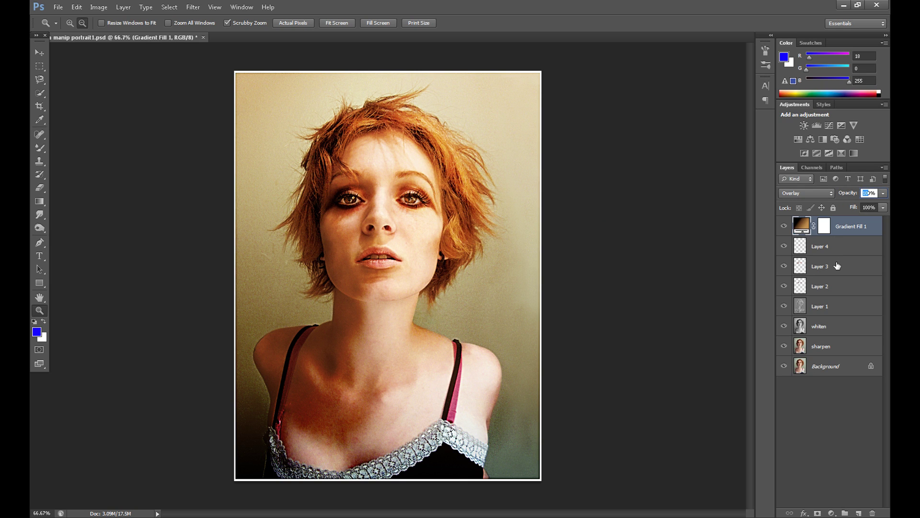
text(60)
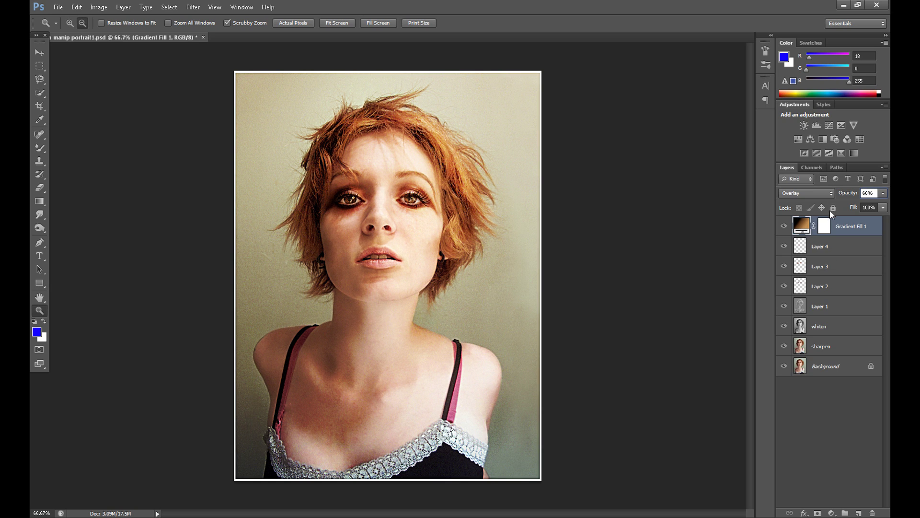
click(830, 475)
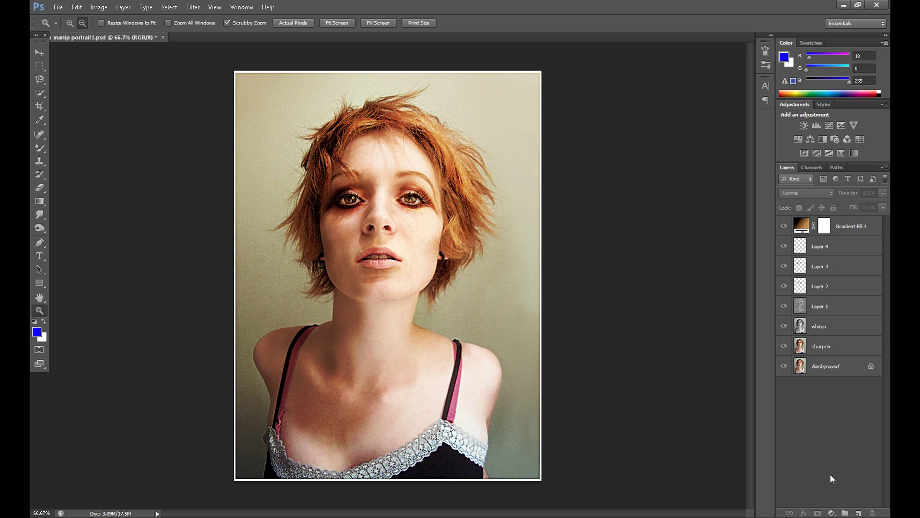
Add a new Soft Light layer on top and a second Gradient Fill layer
click(857, 512)
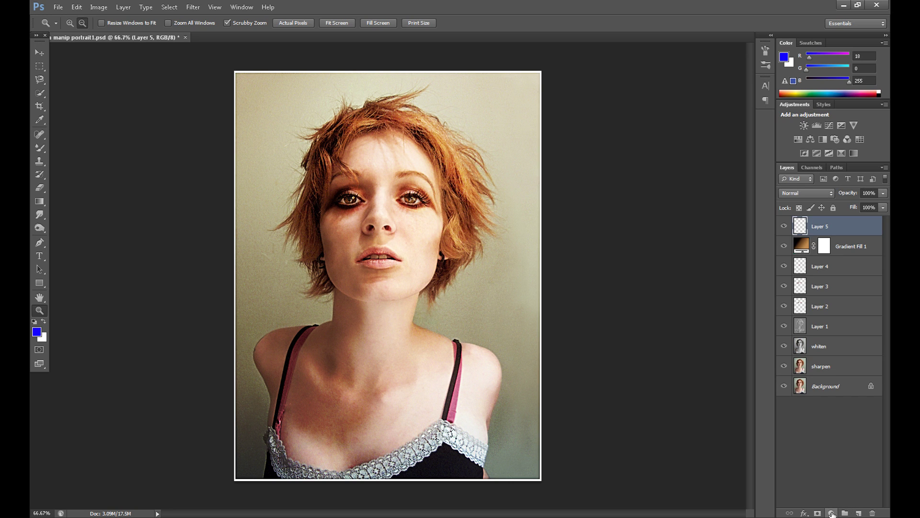
click(796, 193)
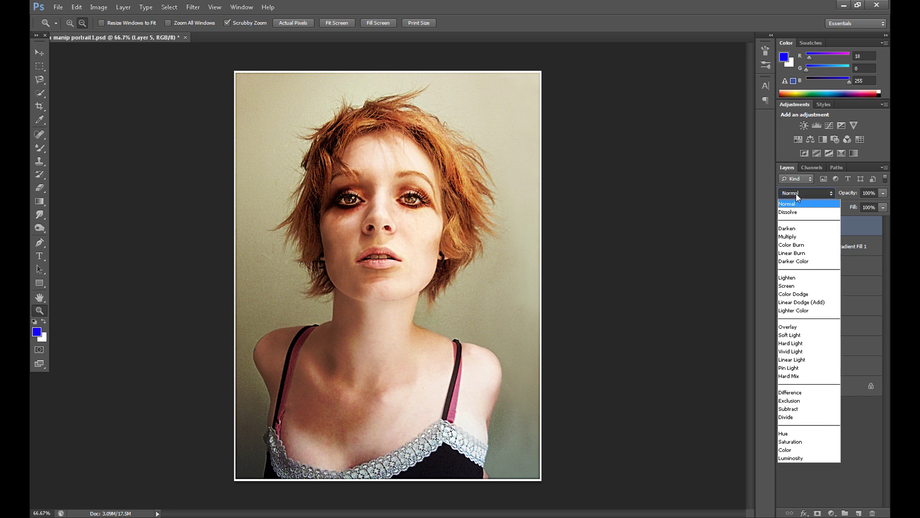
click(807, 338)
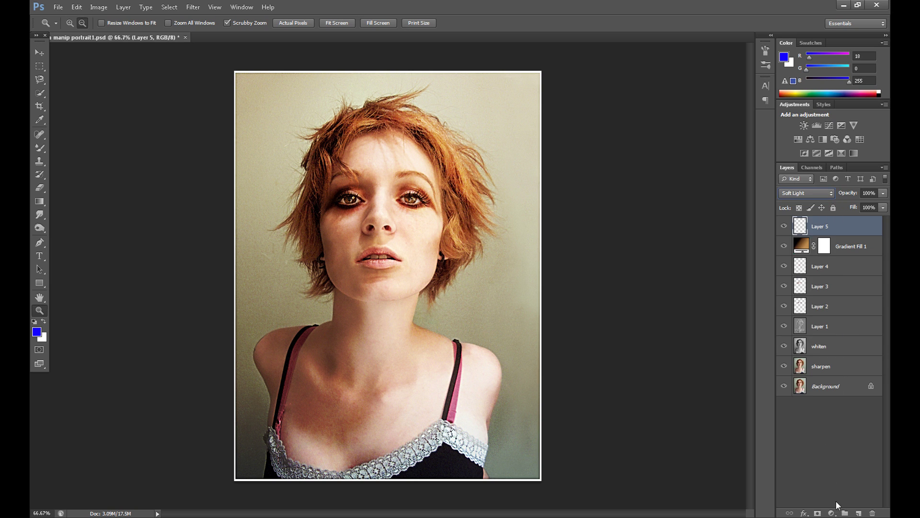
click(832, 512)
click(818, 297)
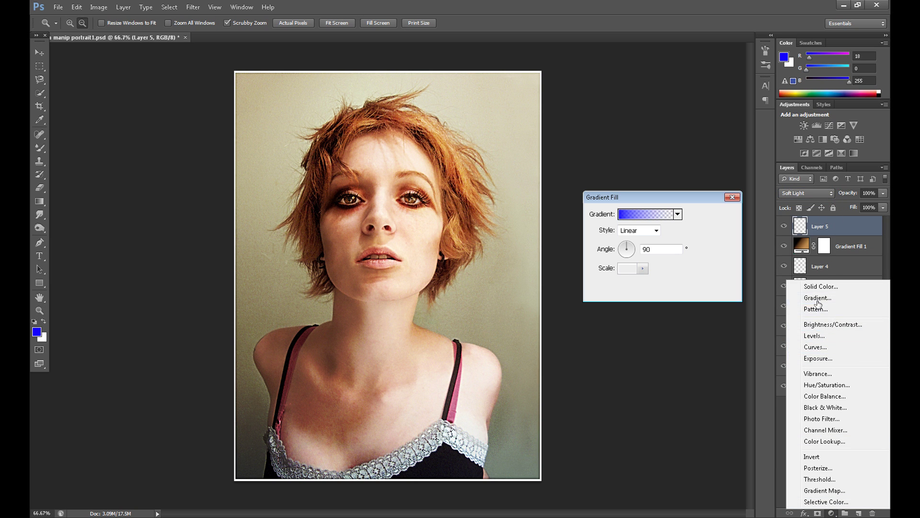
Pick the Sepia 3 gradient preset for Gradient Fill 2
click(638, 216)
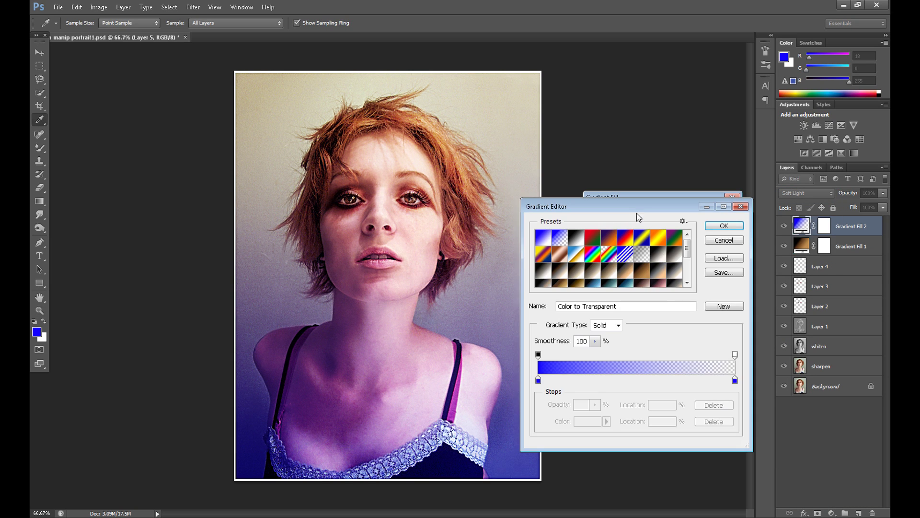
click(626, 272)
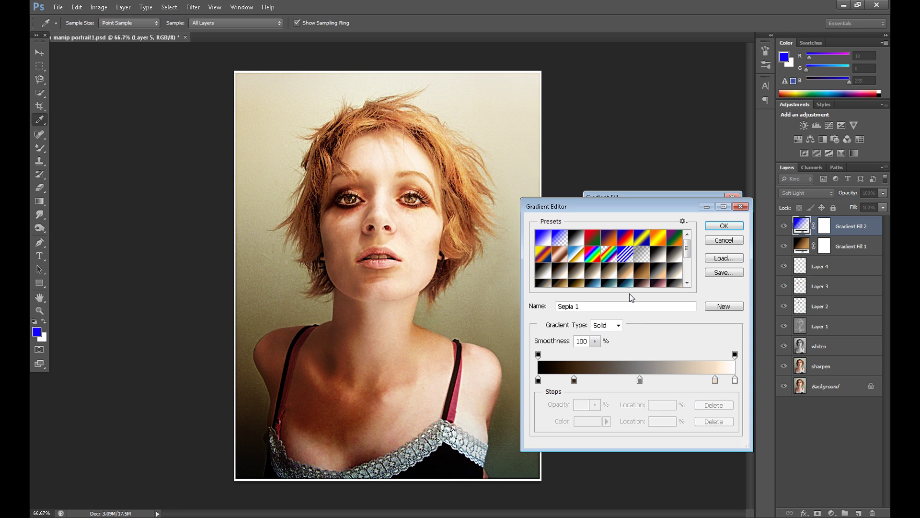
click(601, 277)
click(605, 277)
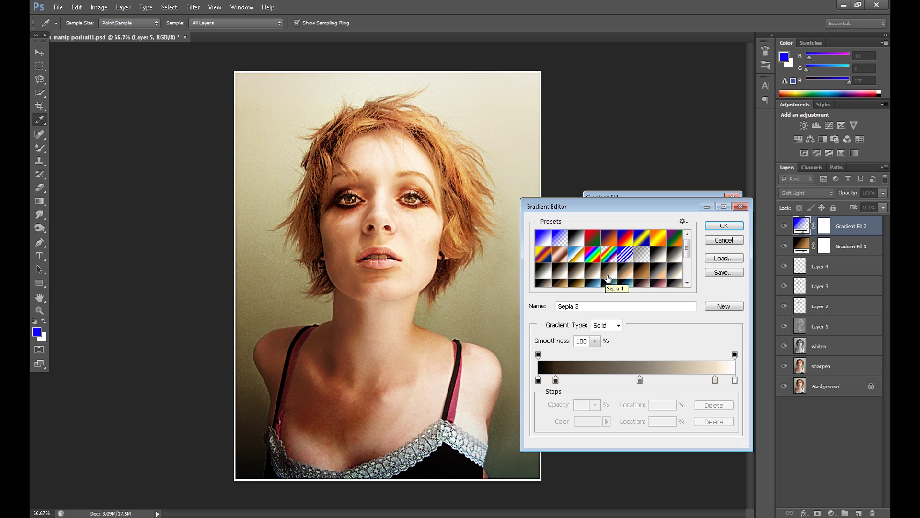
click(721, 226)
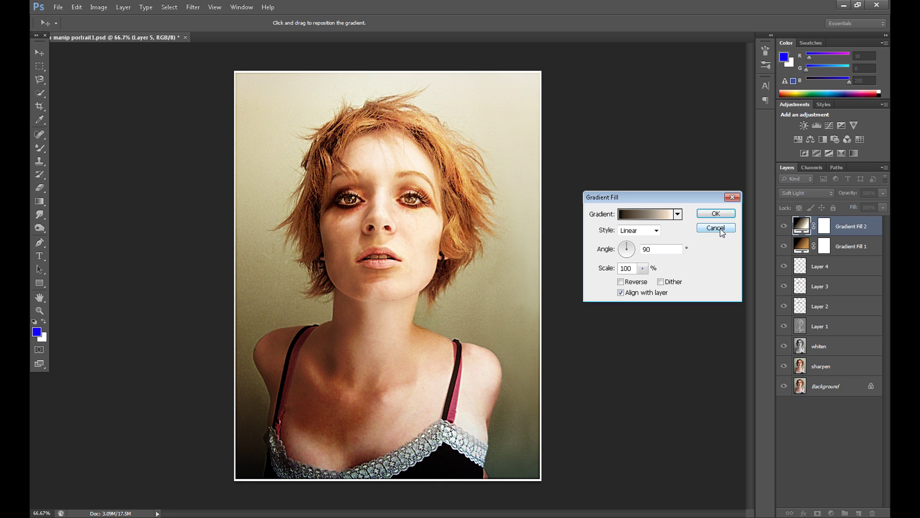
Set the gradient angle to about 54° and scale to about 149%, then confirm
click(631, 245)
drag(632, 249, 630, 245)
click(644, 269)
drag(643, 280, 646, 284)
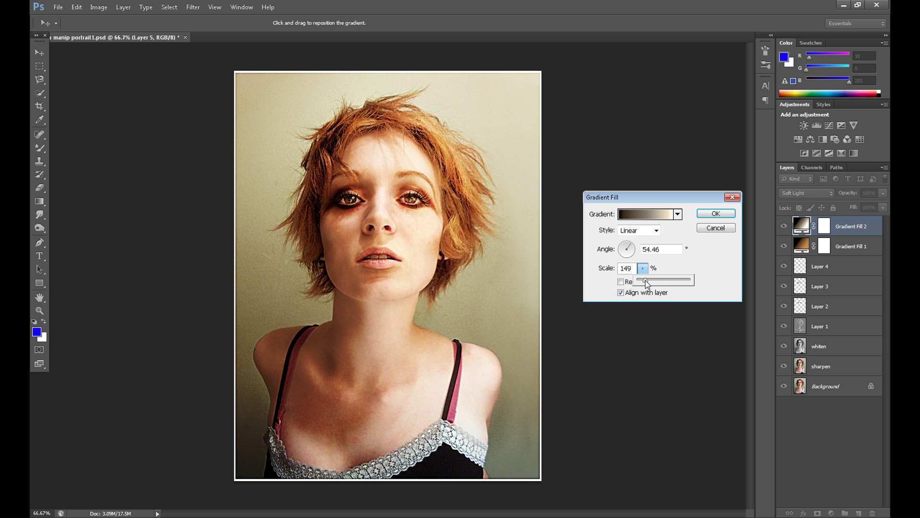
click(717, 213)
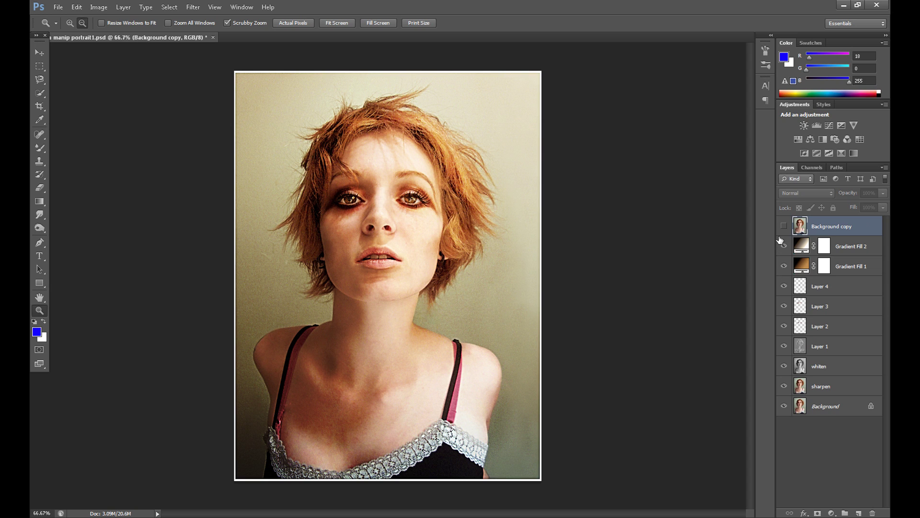
click(784, 226)
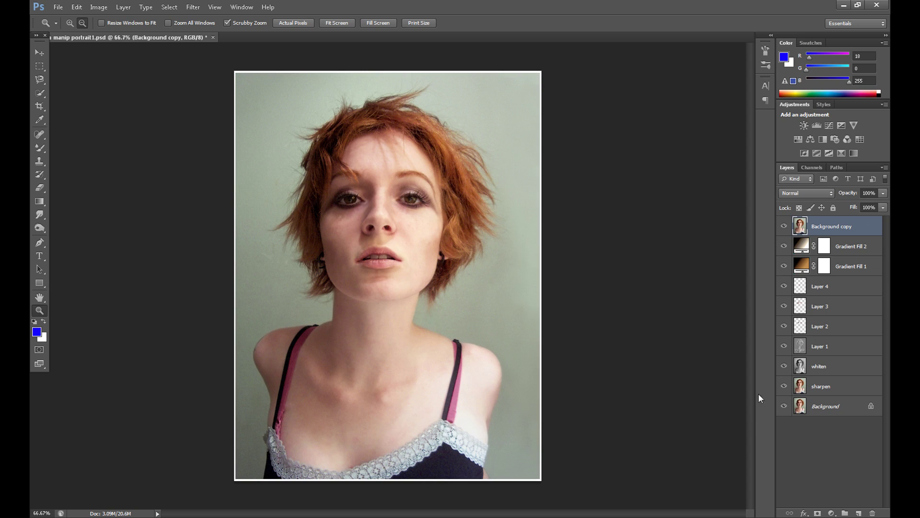
click(785, 225)
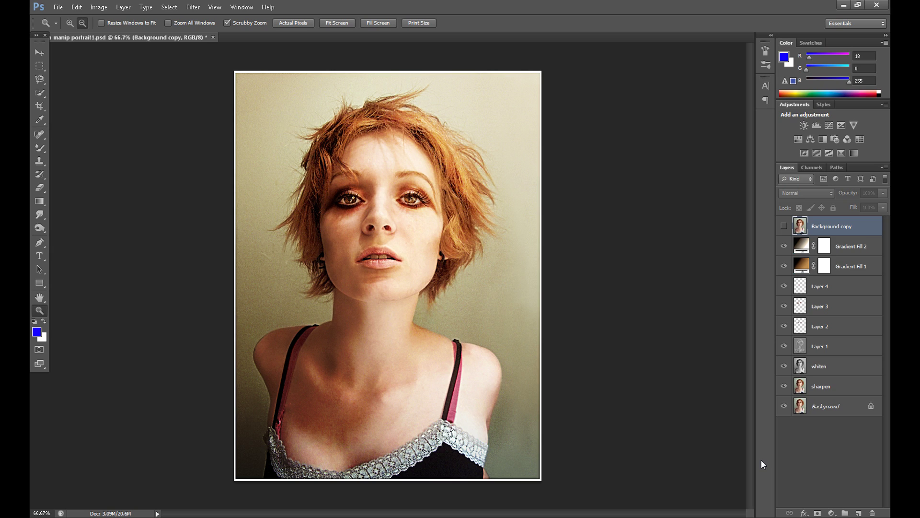